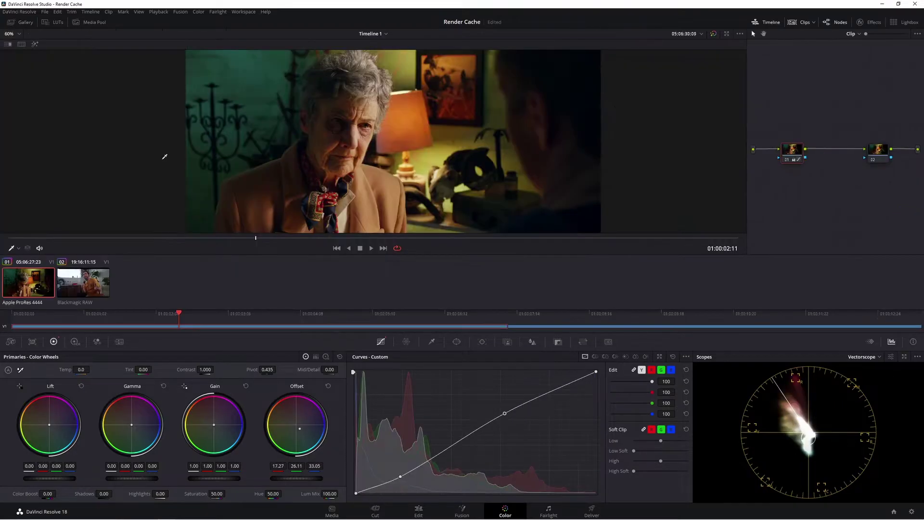
Play back the Blackmagic RAW and Apple ProRes 4444 clips to compare their playback, ending on the Blackmagic RAW clip
click(74, 291)
click(371, 247)
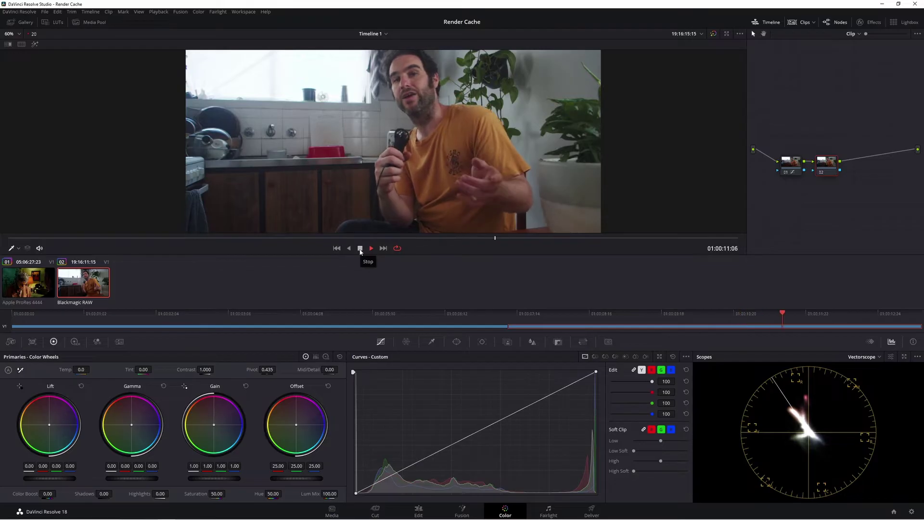
click(360, 248)
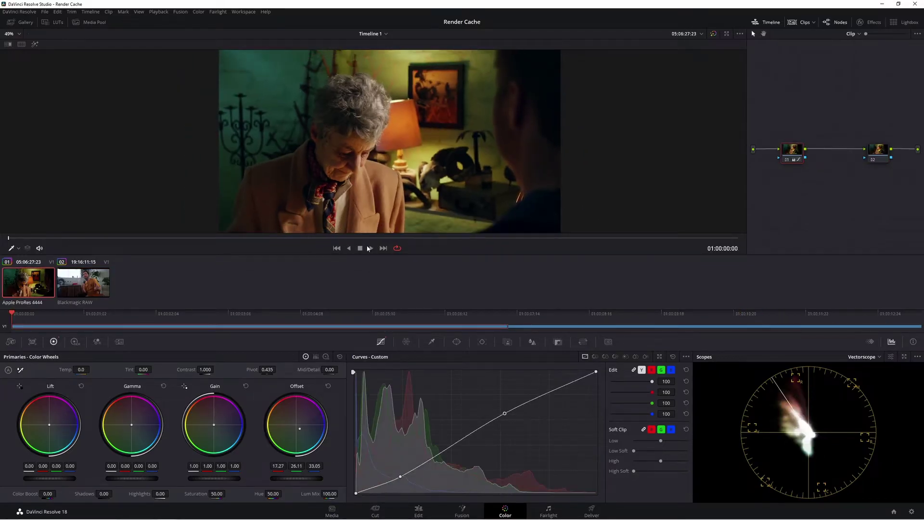
click(368, 248)
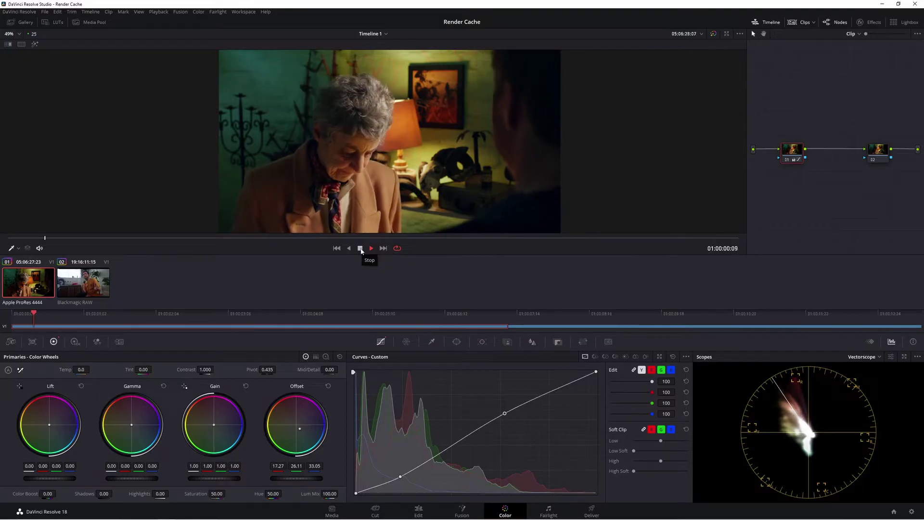
click(361, 250)
key(Down)
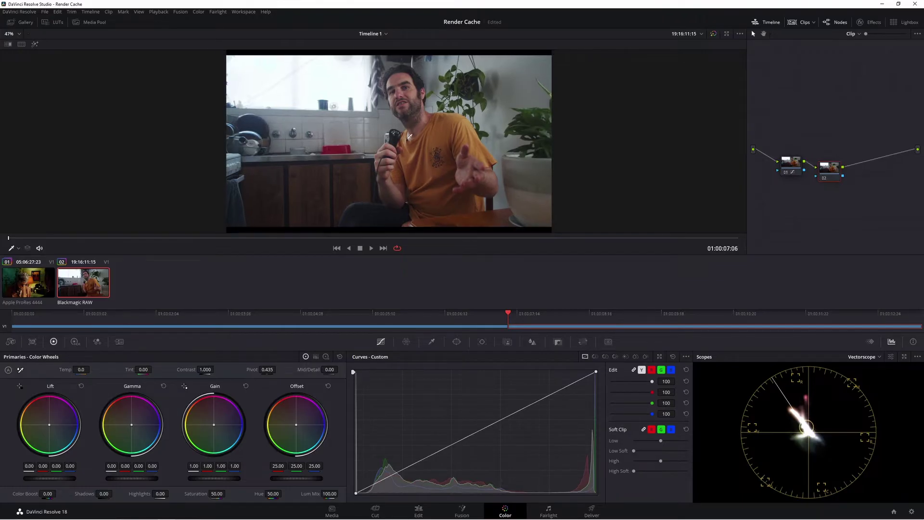
Choose a DNxHR render cache format in the project's master settings and save the settings
click(911, 511)
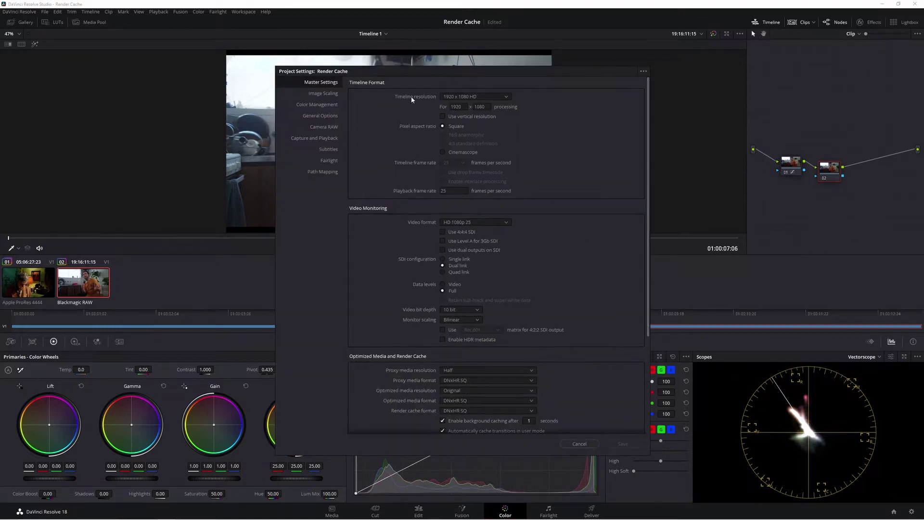
scroll(432, 177, down, 3)
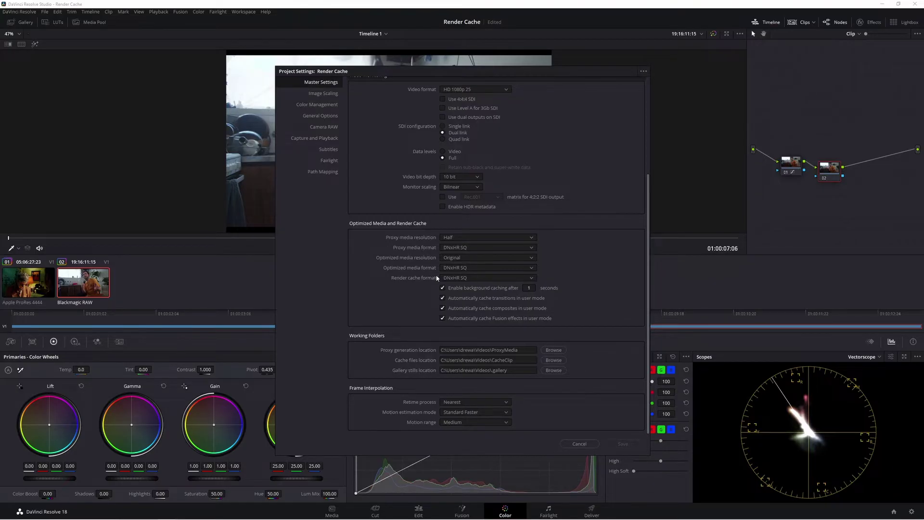
click(485, 278)
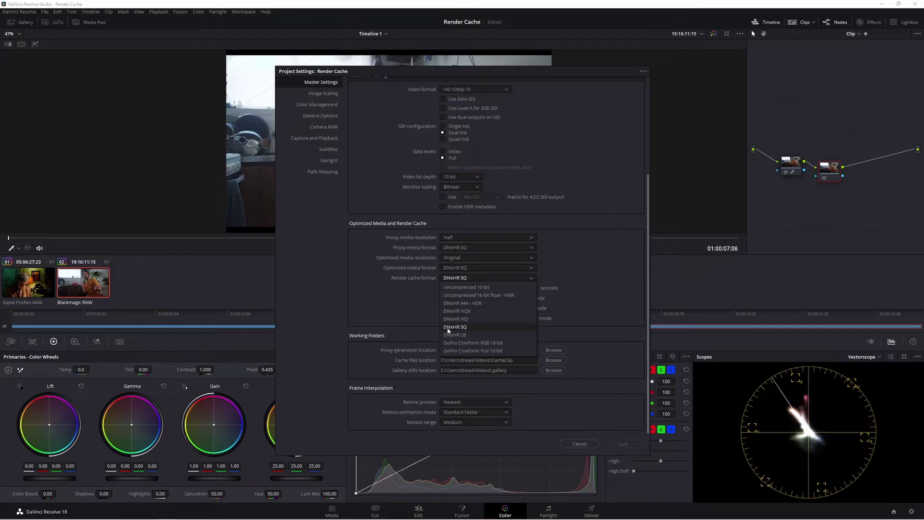
click(476, 333)
click(622, 444)
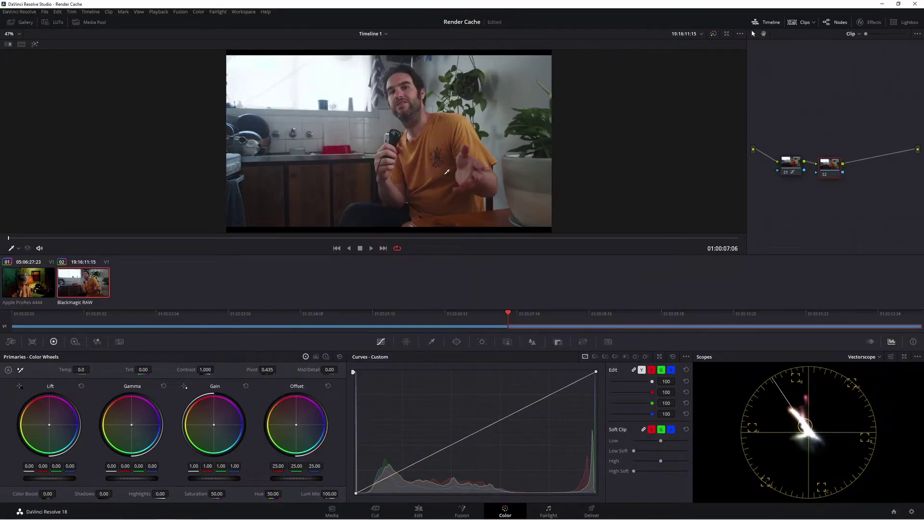
Examine the available render cache modes and the Blackmagic RAW clip's Render Cache Color Output option
click(158, 12)
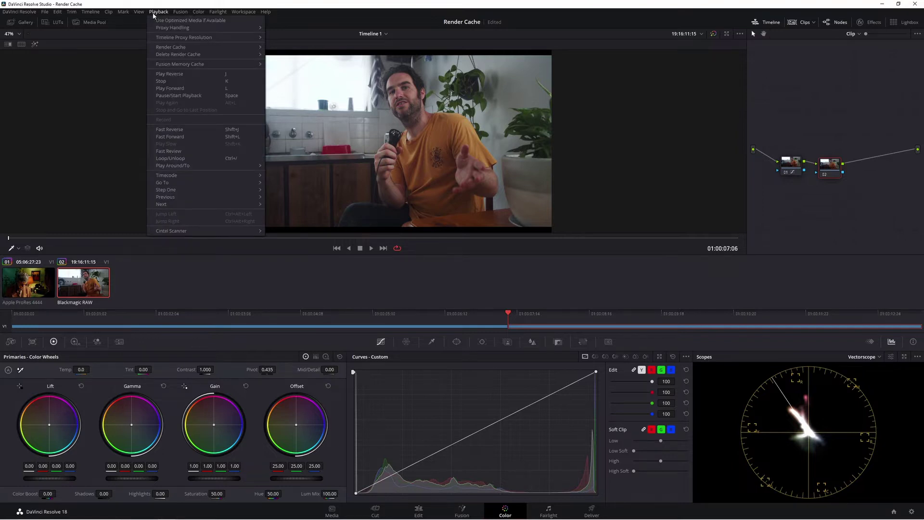
mouse_move(204, 46)
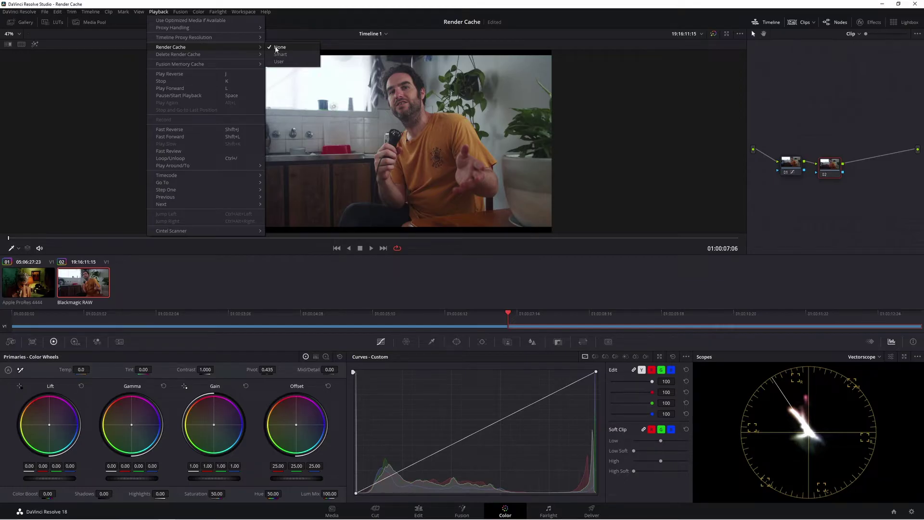
right_click(90, 283)
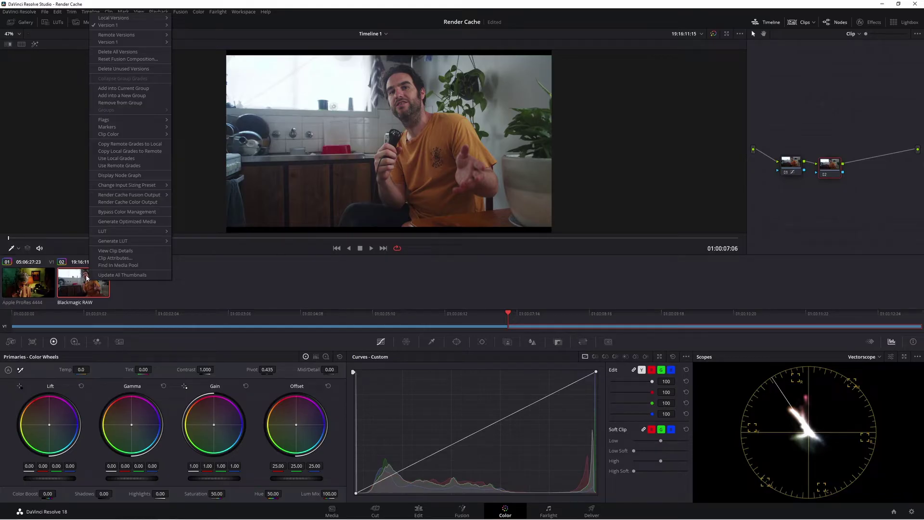
click(143, 203)
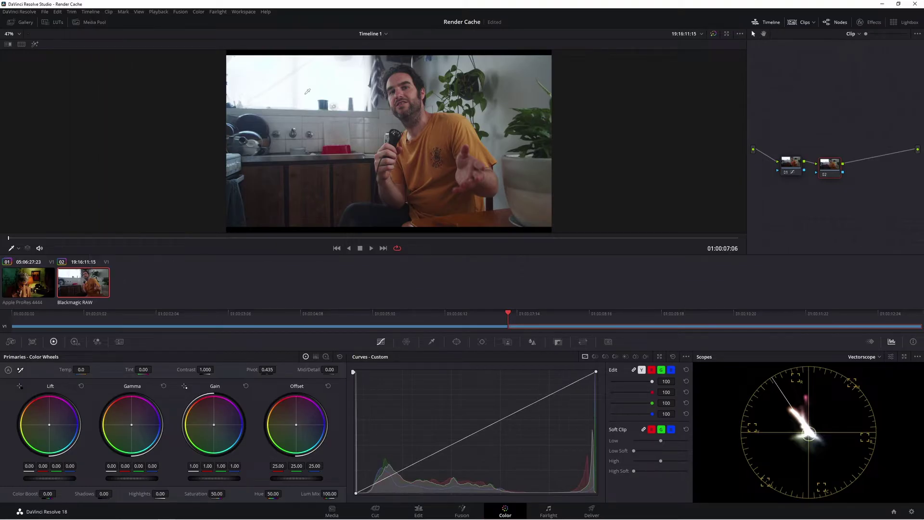
Check the render cache modes again and play the Blackmagic RAW clip uncached
click(158, 13)
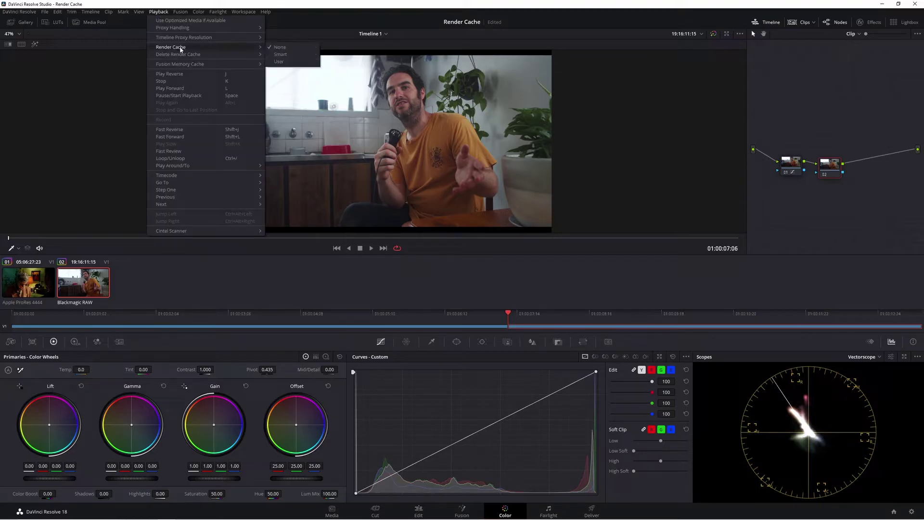
click(272, 55)
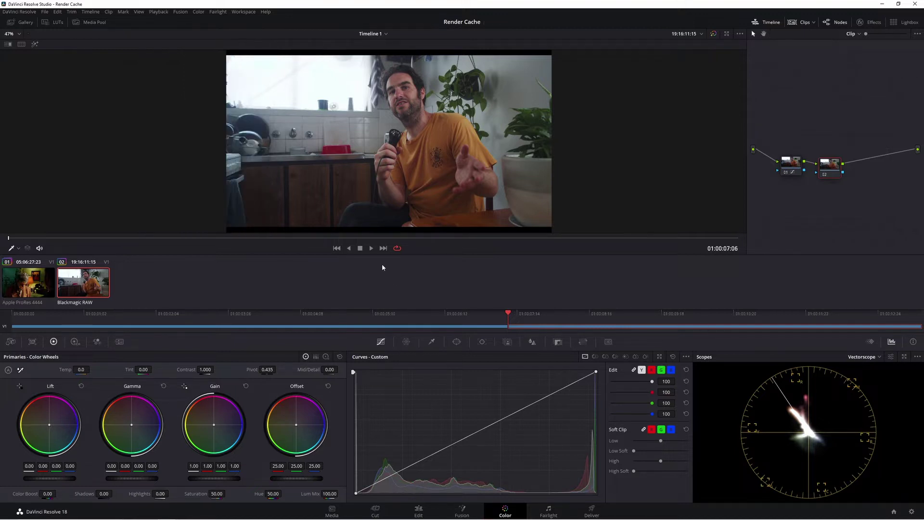
click(372, 248)
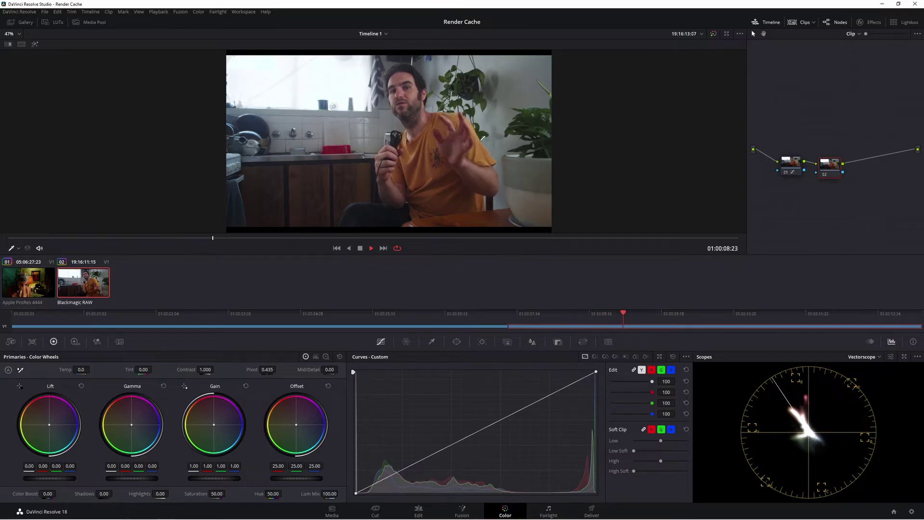
click(360, 248)
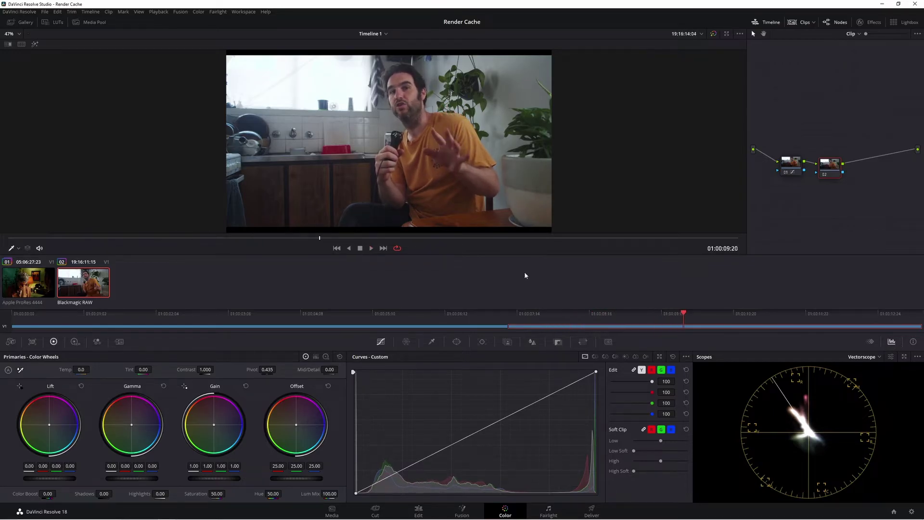
Set the render cache to Smart and play back the Blackmagic RAW clip from its cache
click(154, 12)
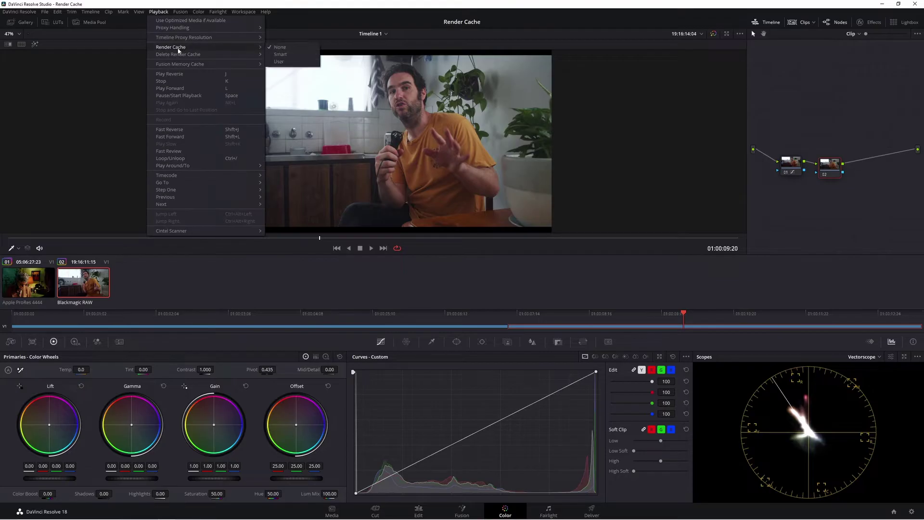
click(280, 54)
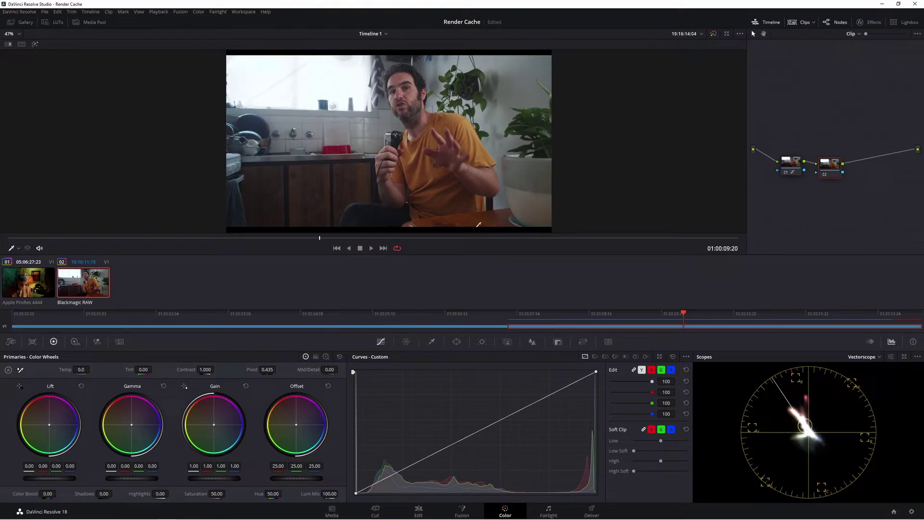
click(371, 249)
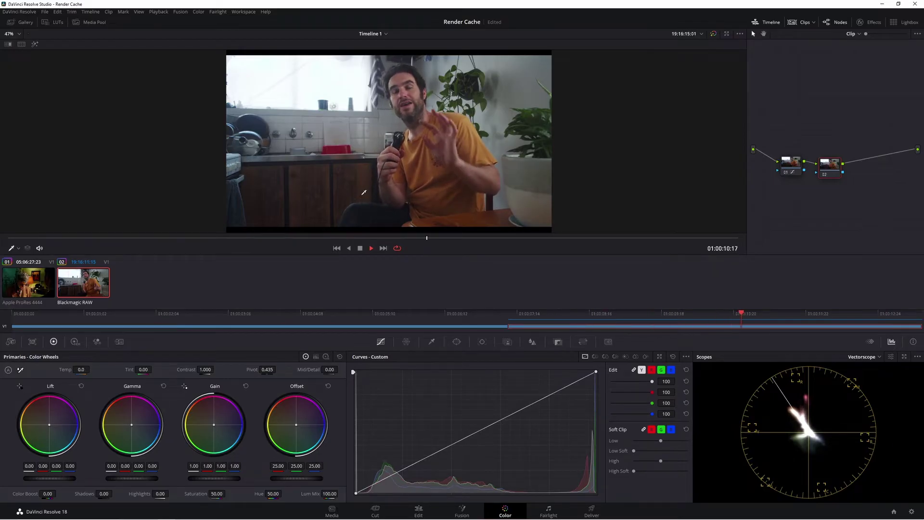
key(space)
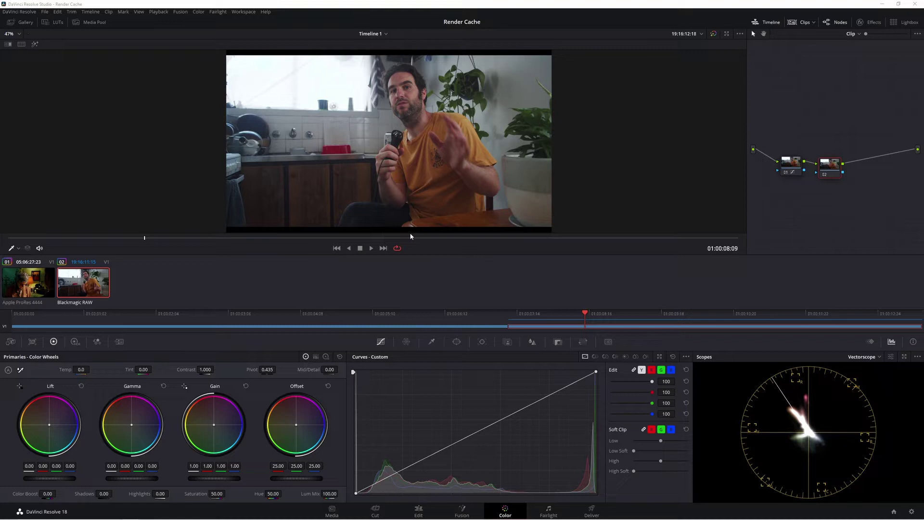
Nudge node 02 in the Blackmagic RAW clip's node graph and play back the Apple ProRes 4444 clip
drag(823, 171, 836, 165)
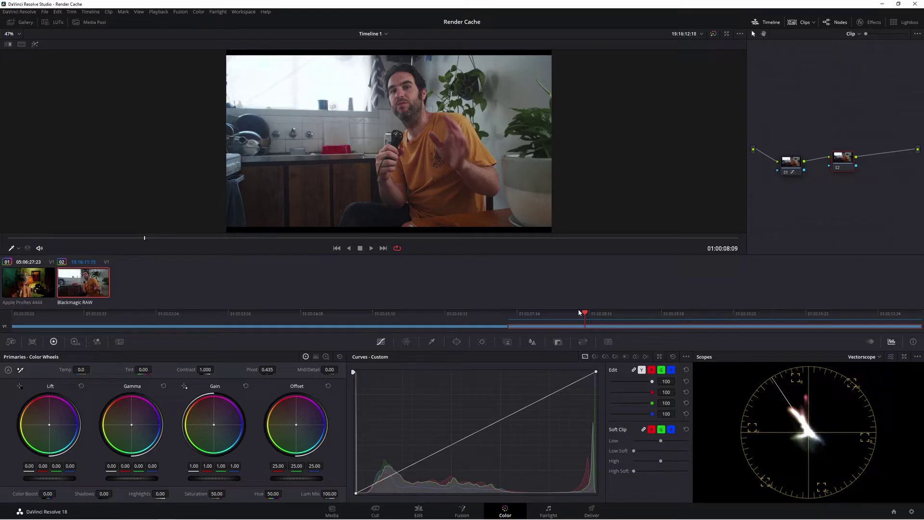
click(365, 315)
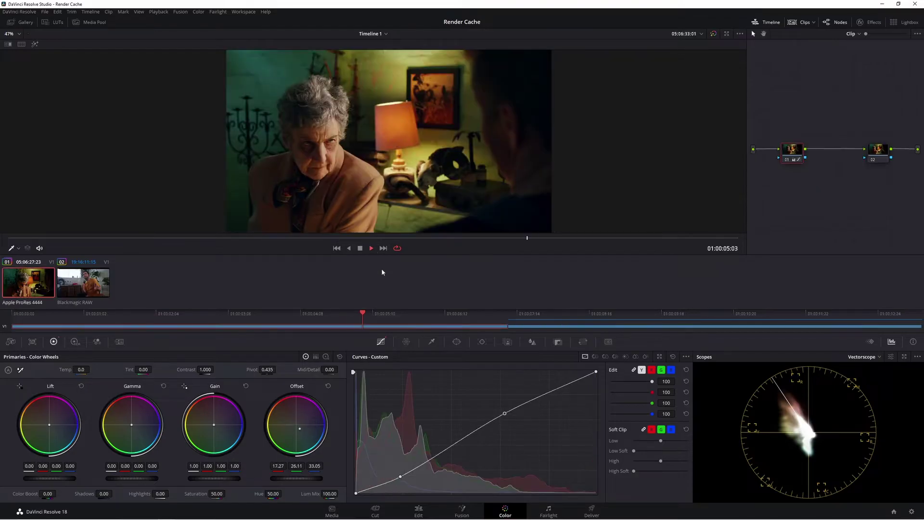
key(space)
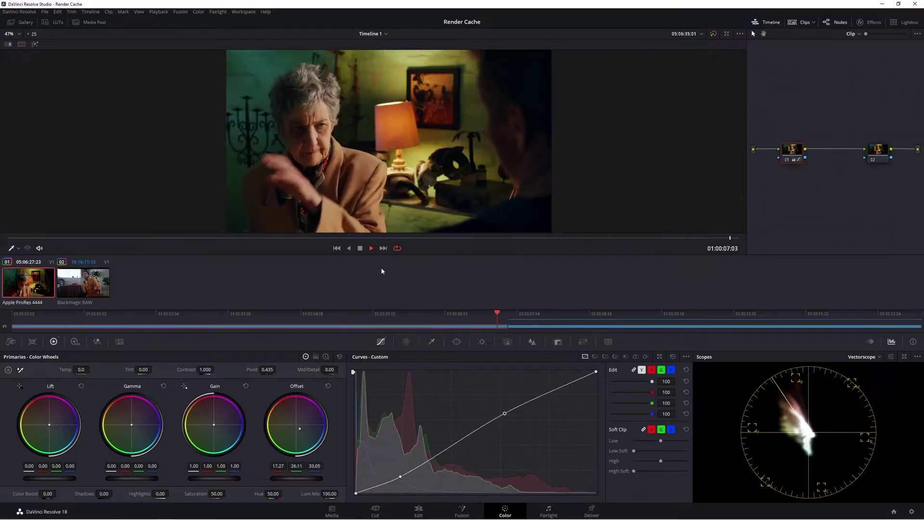
click(360, 248)
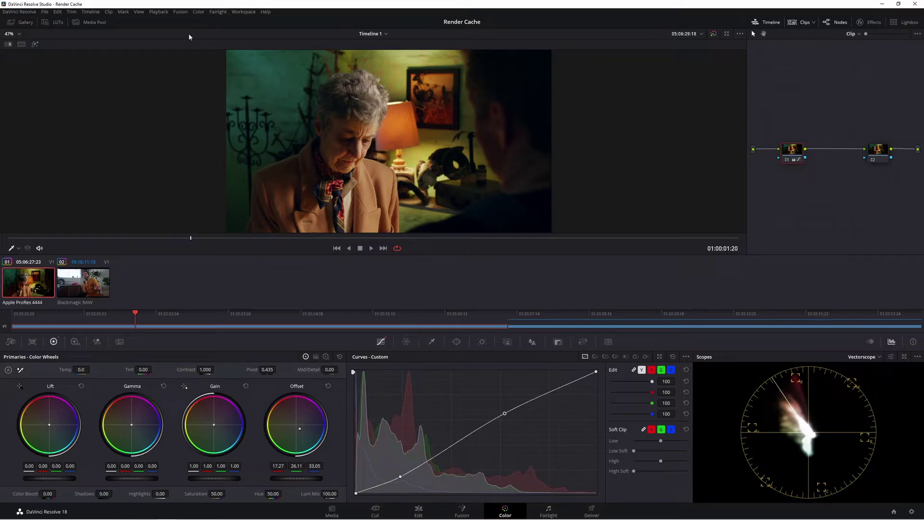
Set the render cache to None, move the playhead onto the Blackmagic RAW clip and restore the Smart cache mode
click(159, 11)
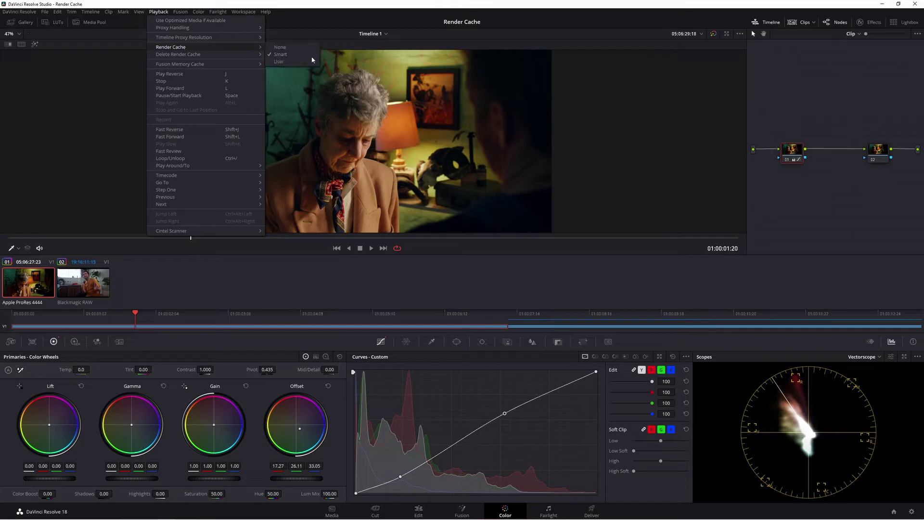
click(282, 47)
click(546, 313)
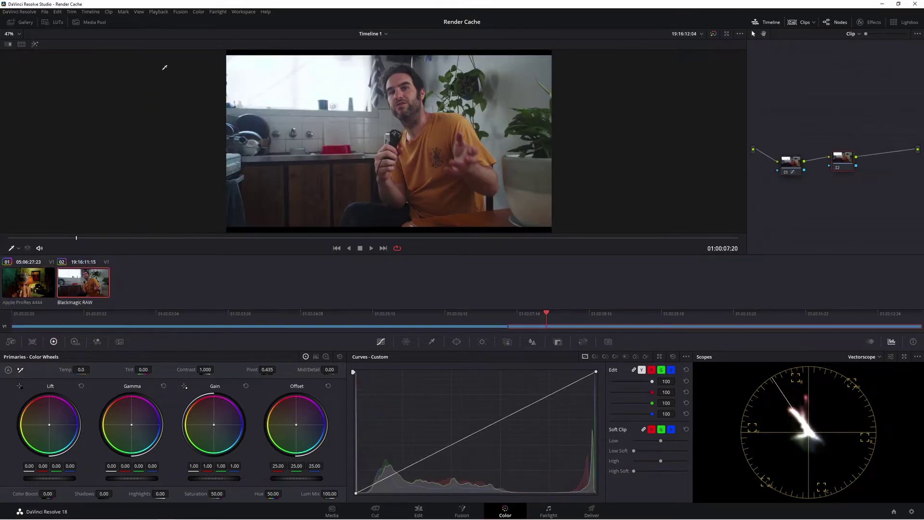
click(159, 11)
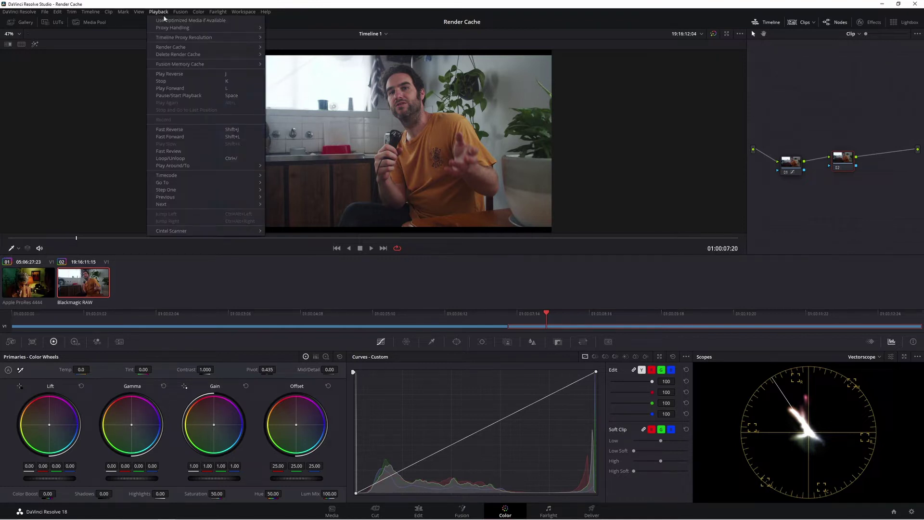
mouse_move(179, 47)
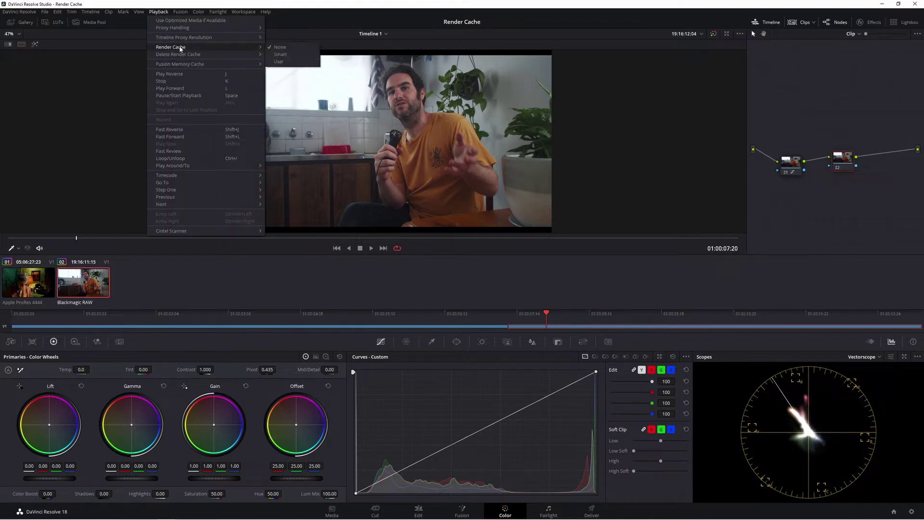
click(304, 57)
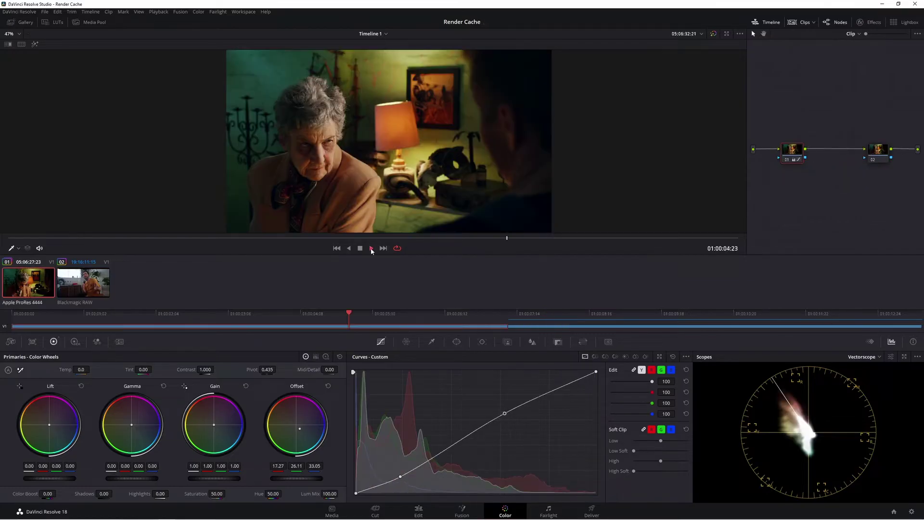
Play back the Apple ProRes 4444 clip and look through the Resolve FX library
click(371, 249)
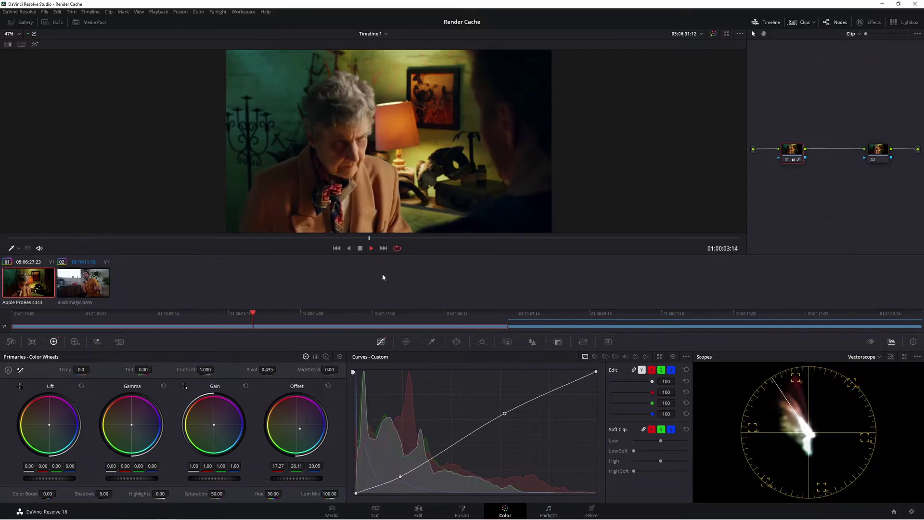
key(space)
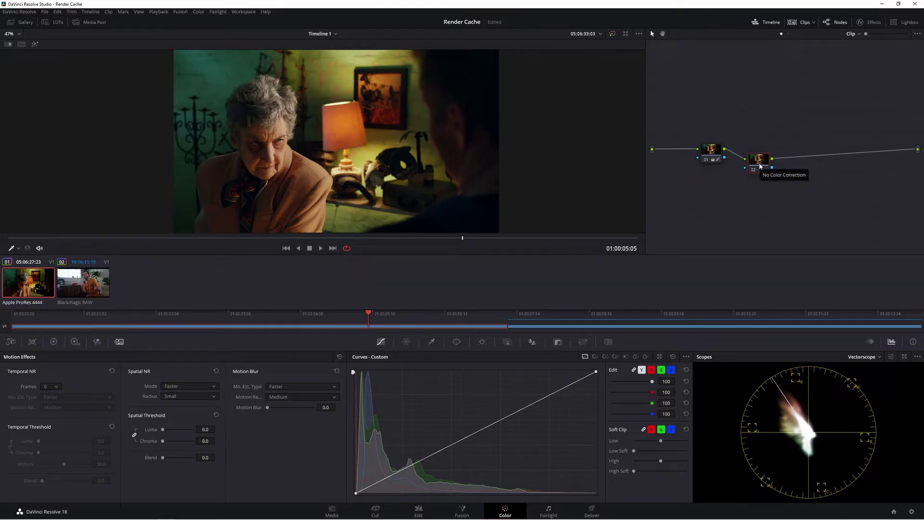
click(868, 22)
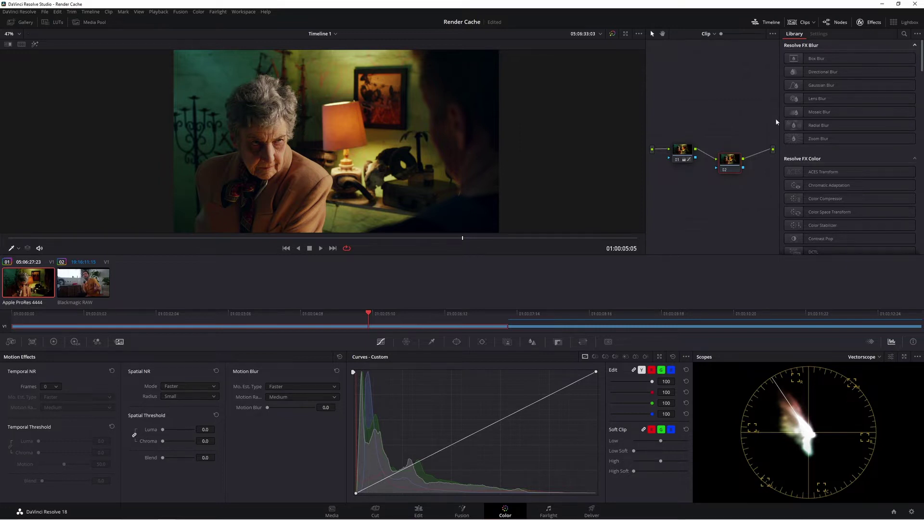
click(868, 24)
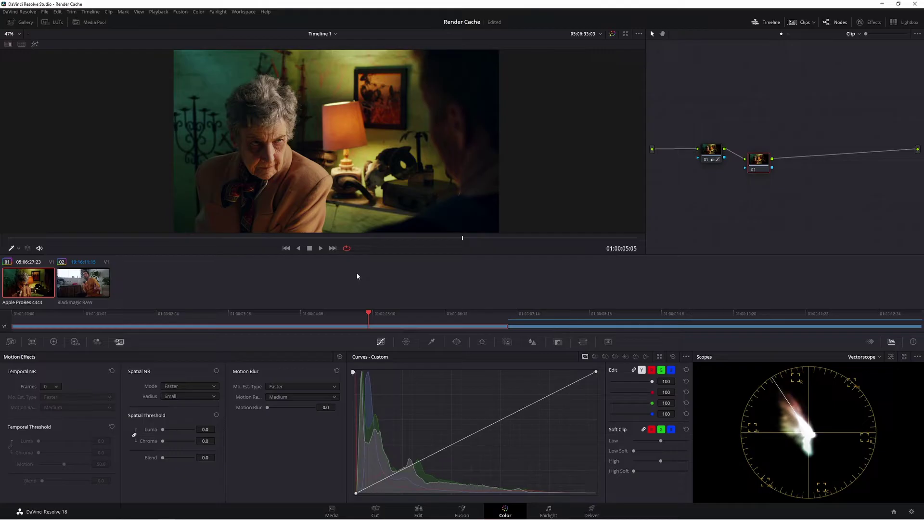
Apply spatial noise reduction to node 02 of the Apple ProRes 4444 clip with luma and chroma thresholds of 2.4
drag(763, 171, 764, 166)
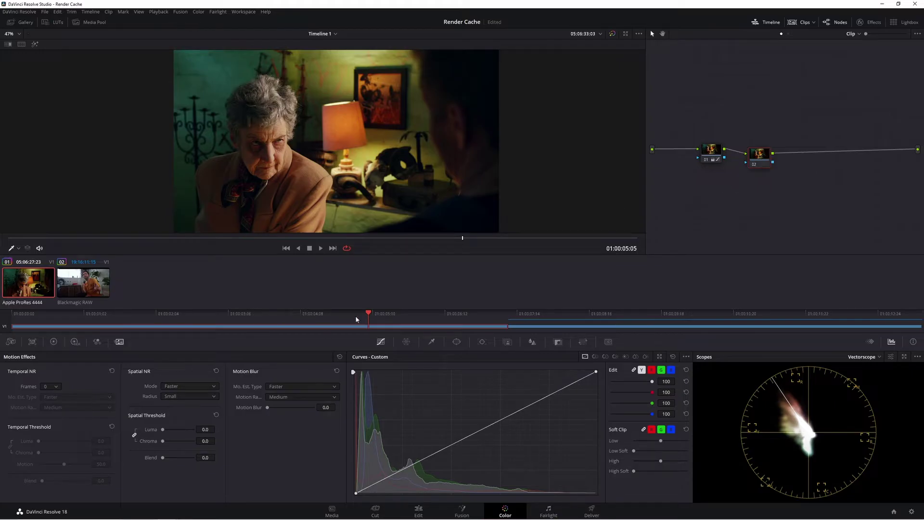
drag(205, 428, 217, 429)
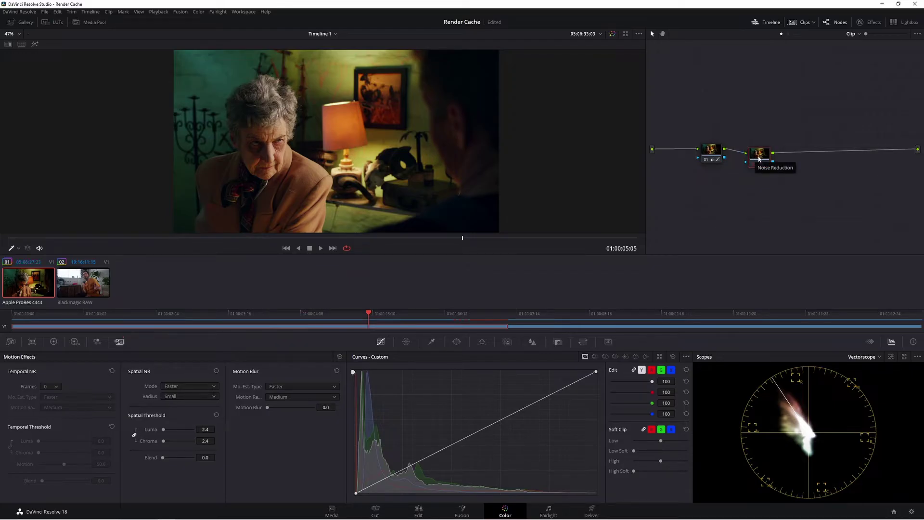
Scrub the noise-reduced Apple ProRes 4444 clip around the five-second mark and shift nodes 01 and 02 slightly in its node graph
click(379, 313)
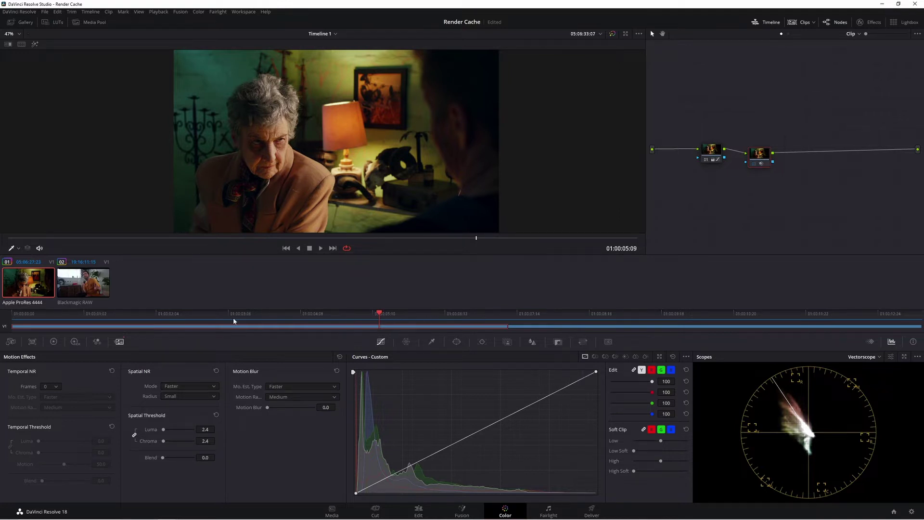
drag(328, 316, 384, 317)
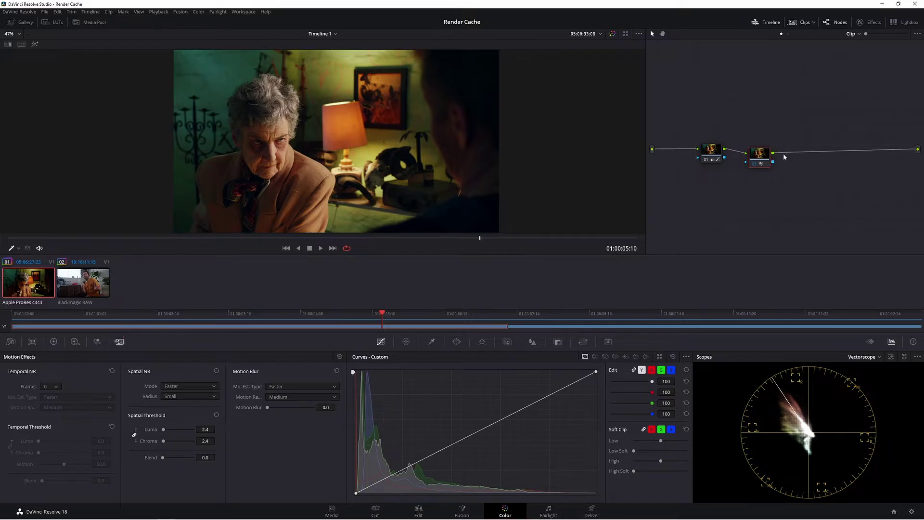
drag(761, 162, 767, 153)
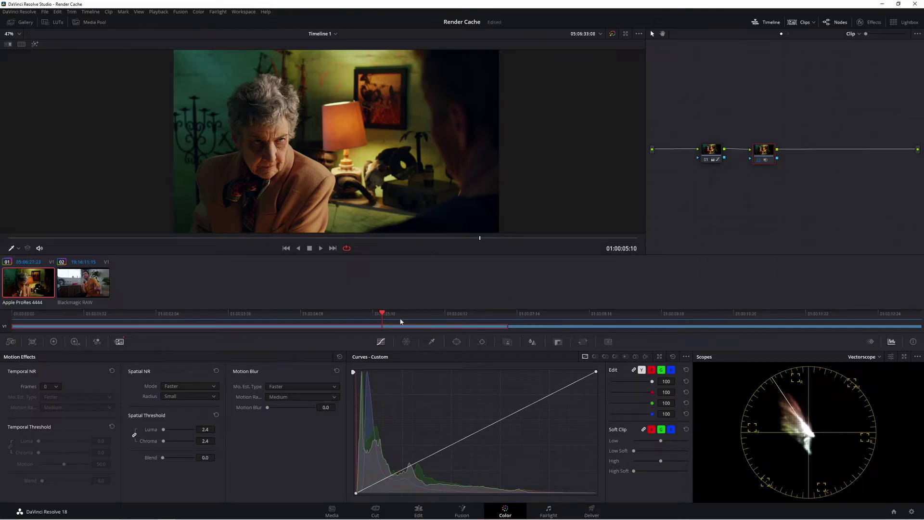
drag(759, 159, 776, 153)
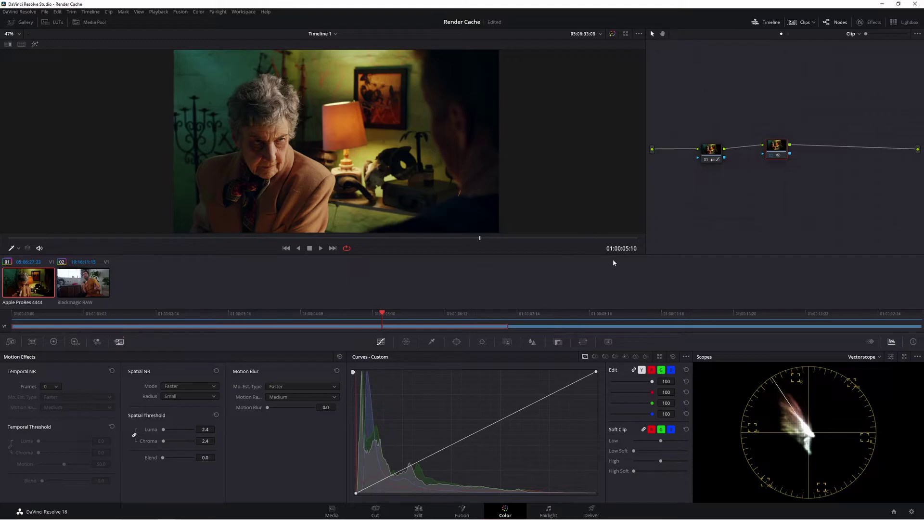
key(ctrl+z)
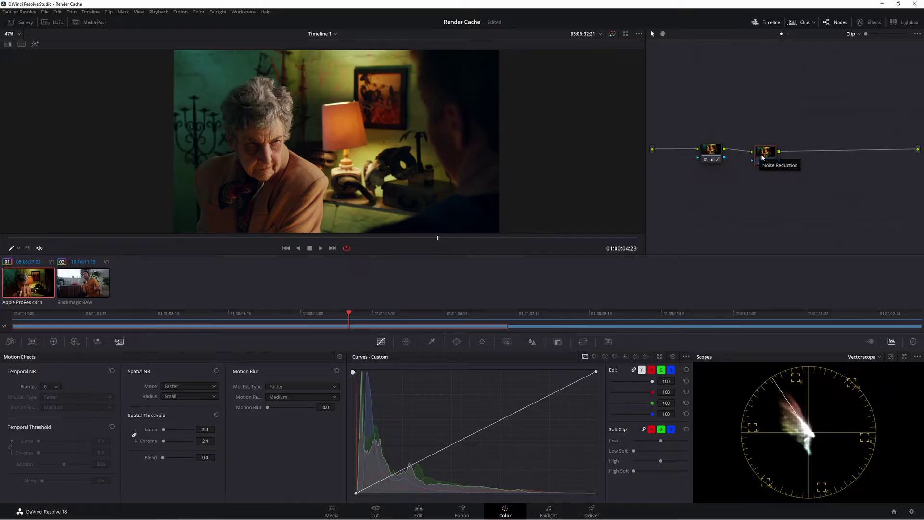
drag(764, 156, 715, 158)
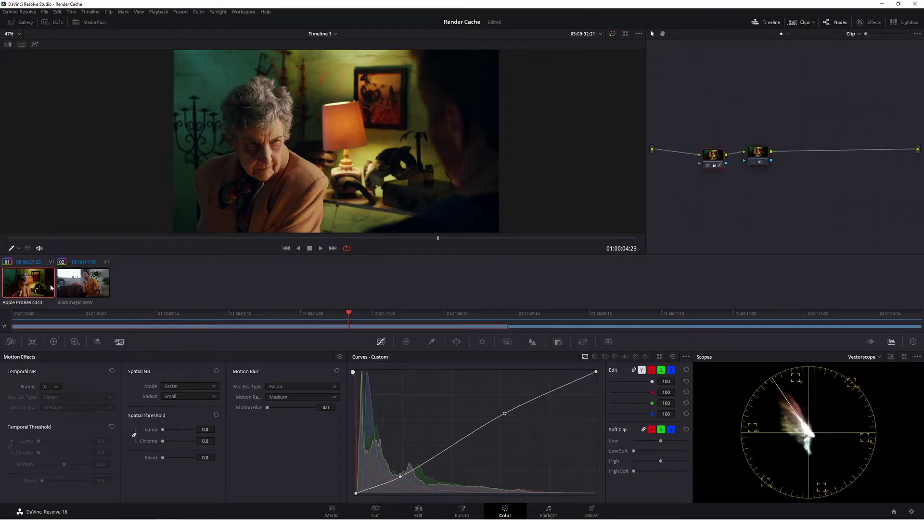
Move the playhead onto the Blackmagic RAW clip at about 01:00:08:14 and nudge node 02 in its node graph
drag(563, 313, 598, 317)
click(582, 316)
mouse_move(753, 174)
mouse_down()
mouse_move(751, 182)
mouse_move(710, 168)
mouse_move(761, 175)
mouse_up()
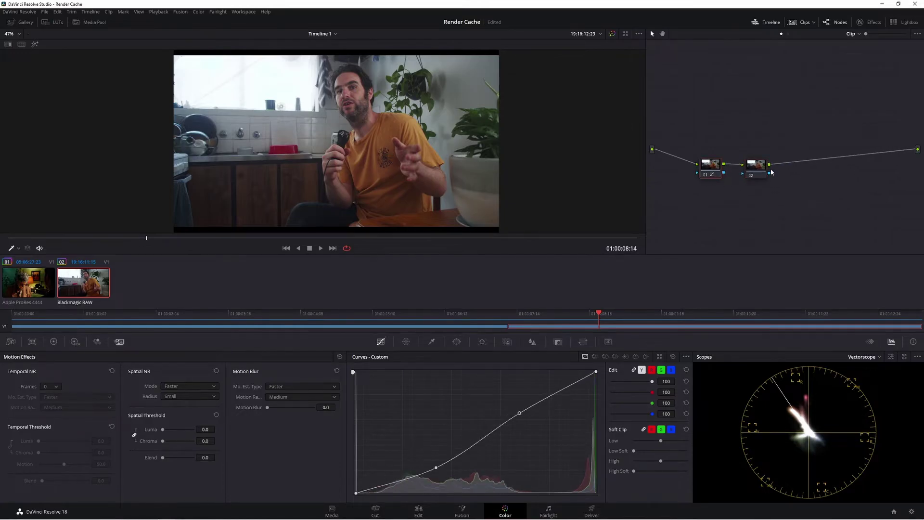
Reset the grade of the noise reduction node 02 on the Apple ProRes 4444 clip
click(36, 285)
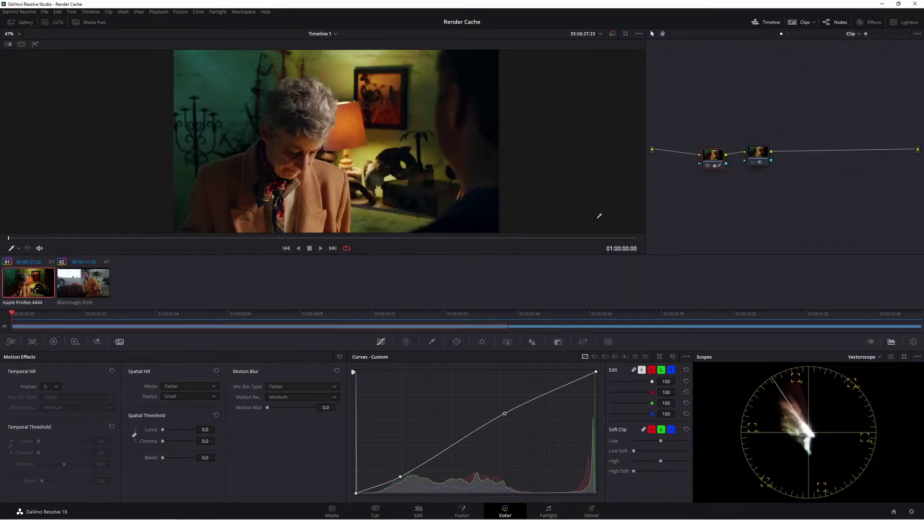
drag(759, 160, 754, 157)
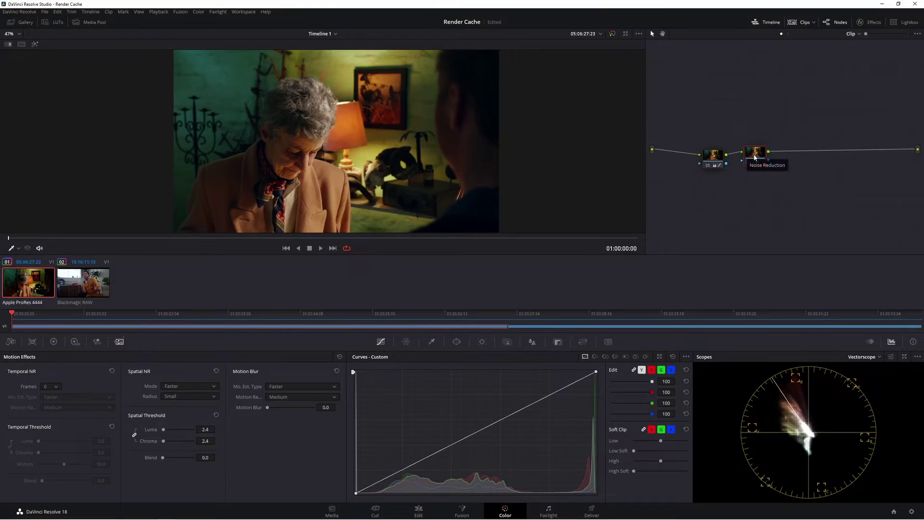
drag(754, 156, 759, 162)
right_click(759, 162)
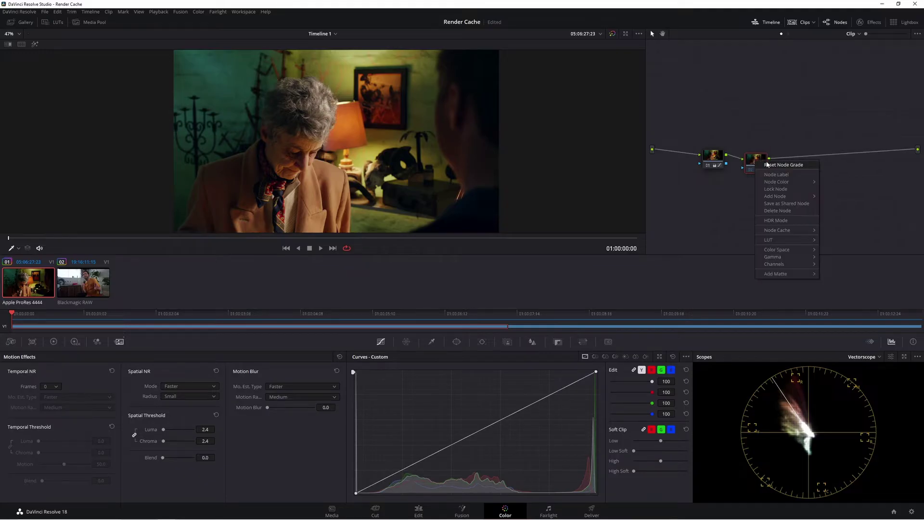
click(770, 166)
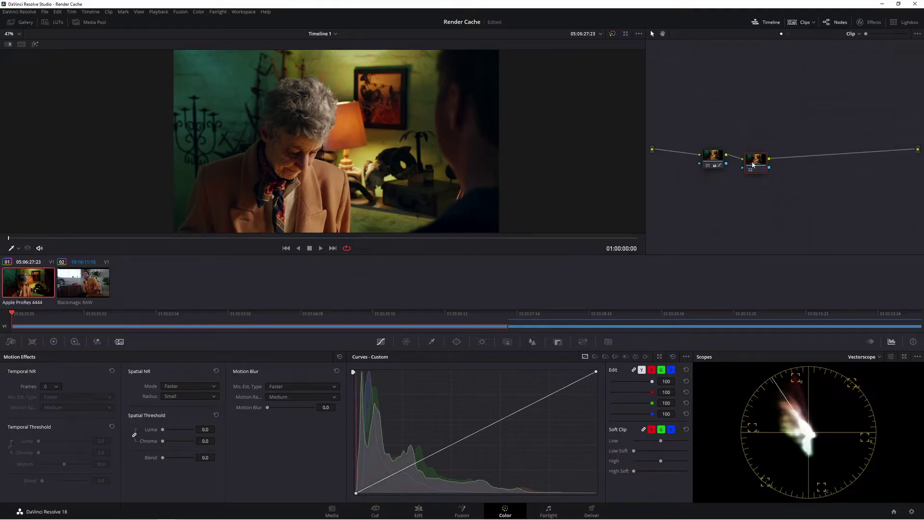
Set the render cache mode to User and play back the Apple ProRes 4444 clip from its start
click(162, 14)
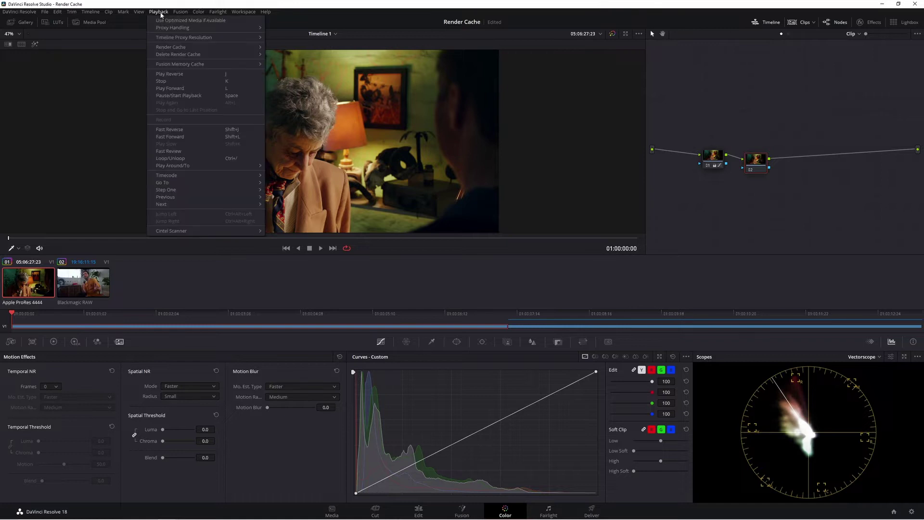
mouse_move(172, 49)
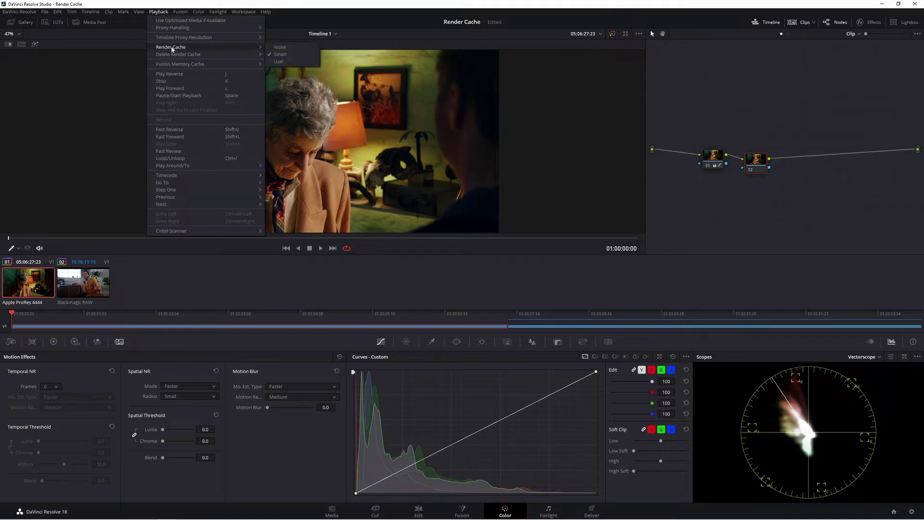
click(289, 61)
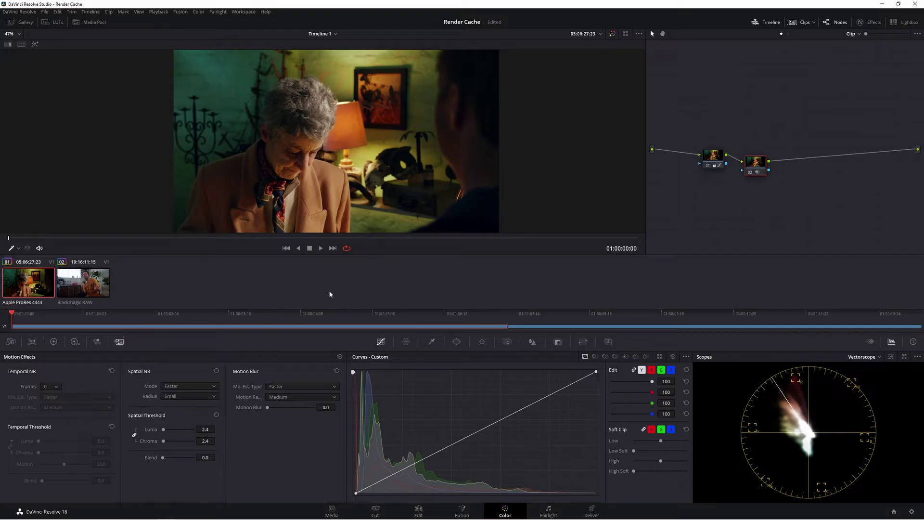
click(320, 249)
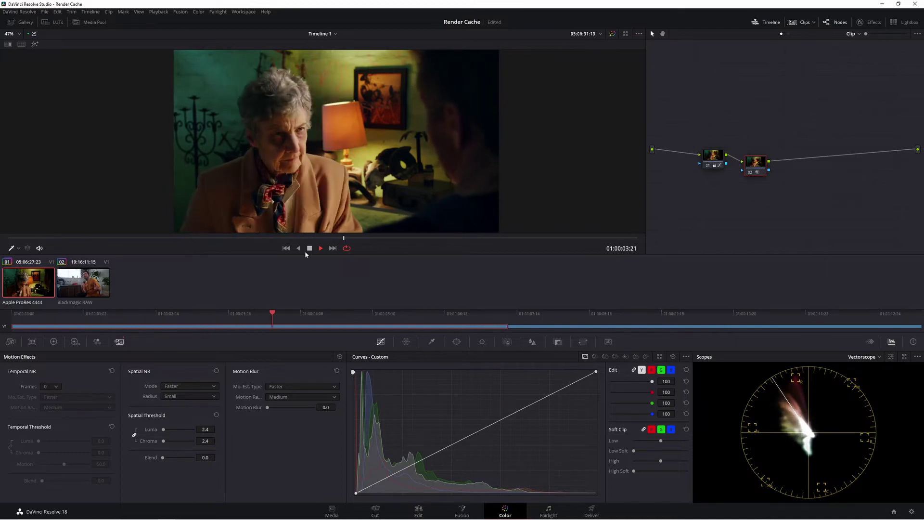
Review the render cache modes, keep User, and nudge node 02 in the Apple ProRes 4444 clip's node graph
click(164, 13)
mouse_move(224, 47)
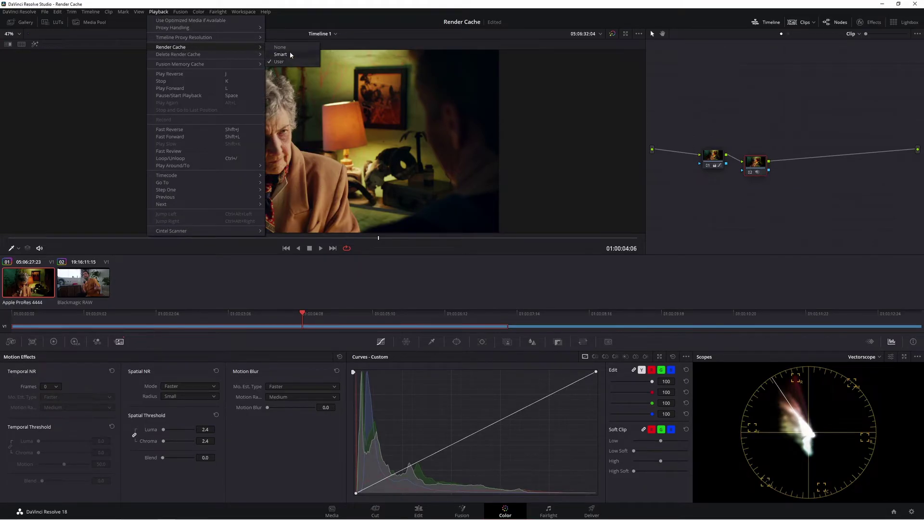
click(290, 54)
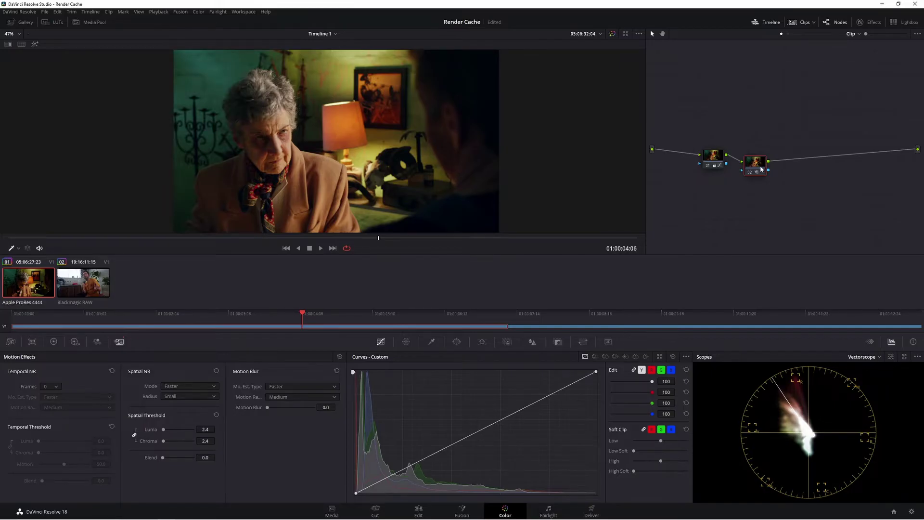
drag(760, 169, 758, 165)
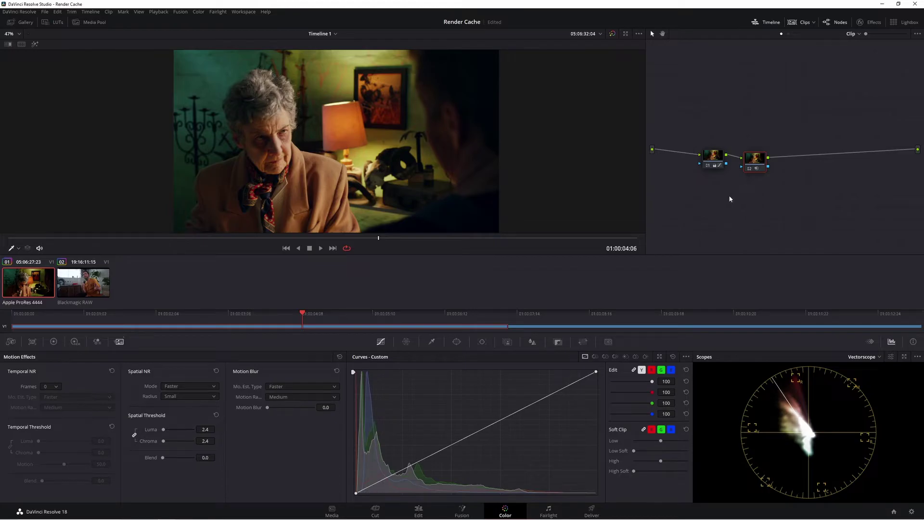
Play back the Blackmagic RAW clip from 01:00:07:13 and the Apple ProRes 4444 clip to compare them in the User cache mode
click(526, 325)
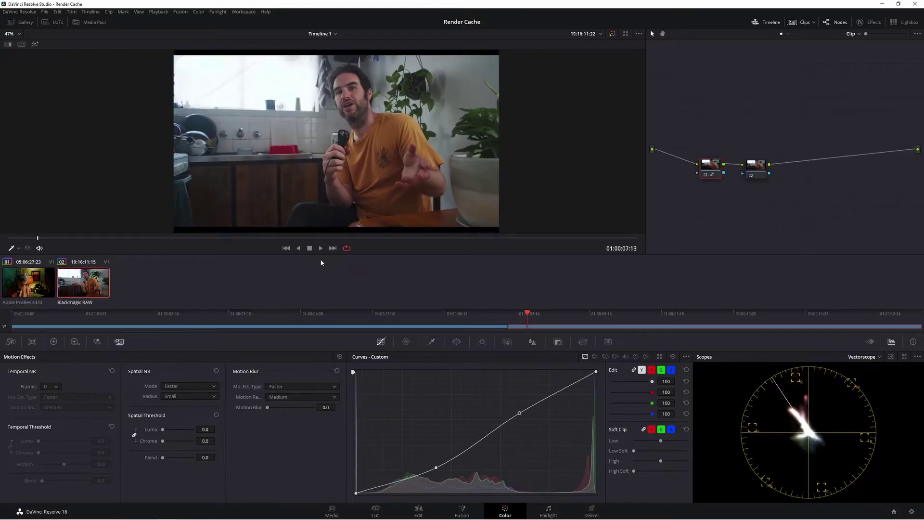
click(320, 248)
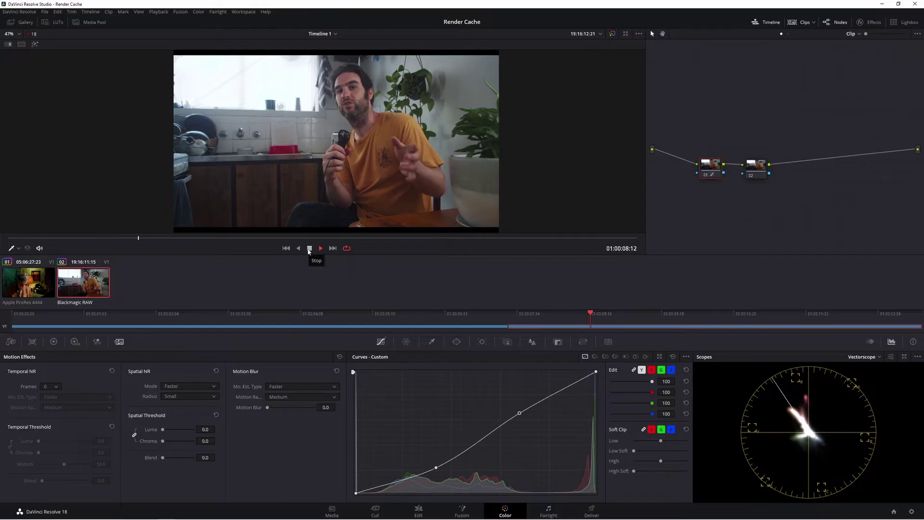
click(308, 248)
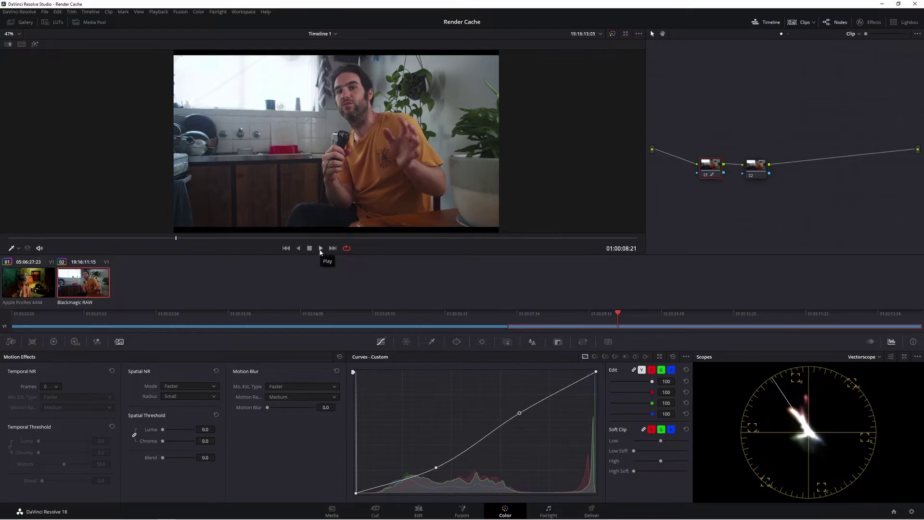
click(320, 248)
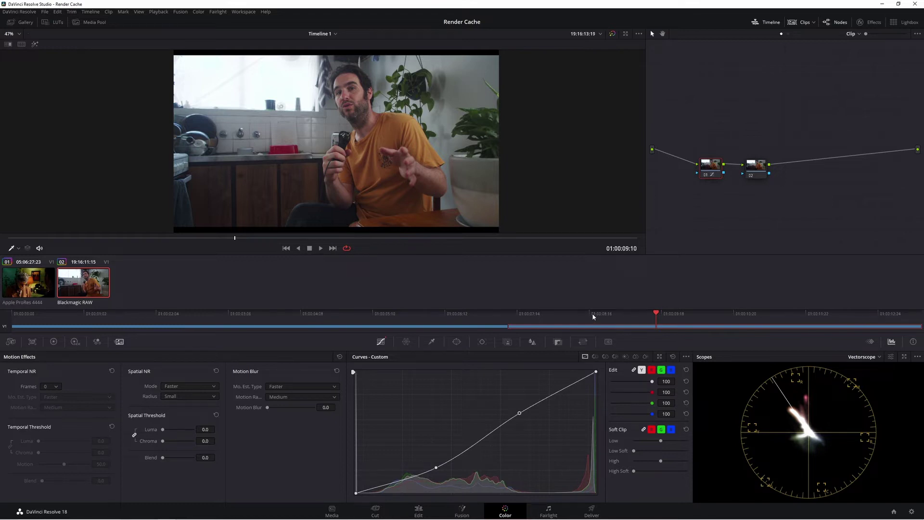
click(348, 314)
key(space)
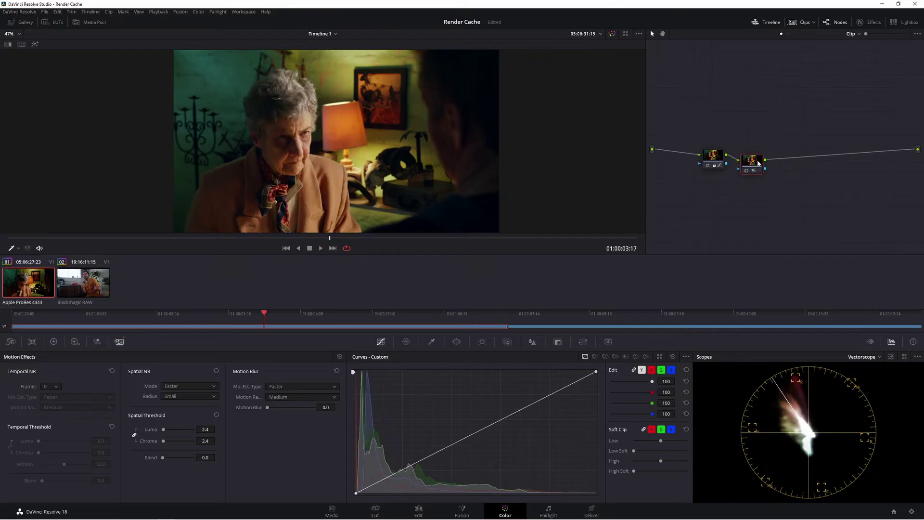
Apply temporal noise reduction to node 02 with 5 frames, Better motion estimation, Large motion range and luma and chroma thresholds of 29.6
drag(758, 163, 758, 163)
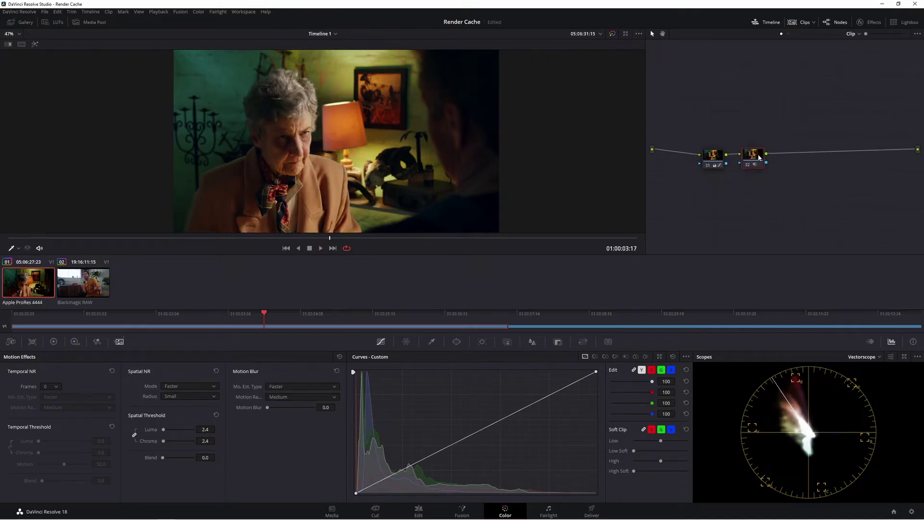
click(59, 385)
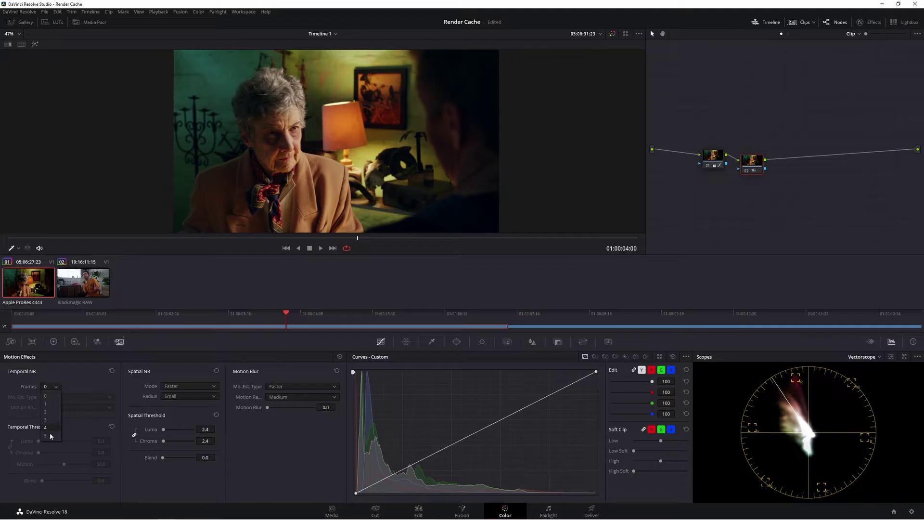
click(48, 434)
click(68, 396)
click(67, 411)
click(68, 407)
click(50, 417)
click(45, 440)
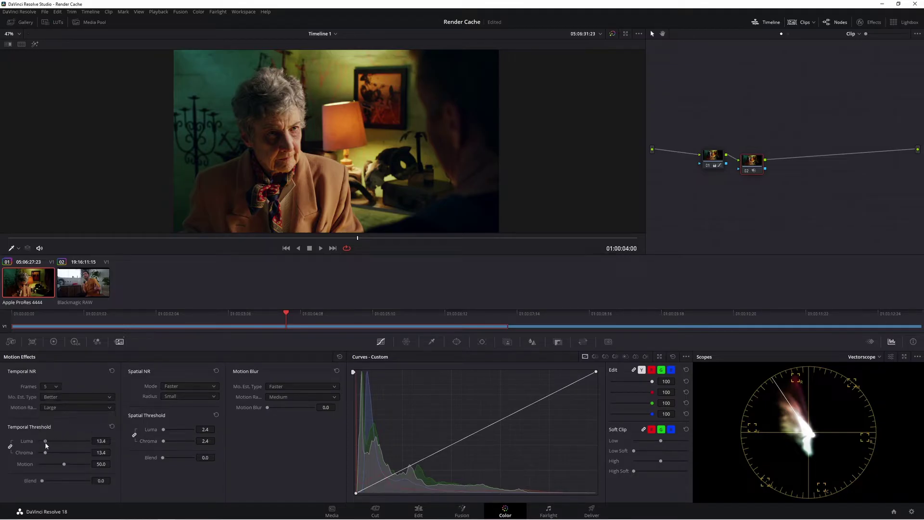
Raise node 02's spatial luma and chroma thresholds to 29.9, with the mode set to Better and the radius to Large
drag(164, 434, 168, 433)
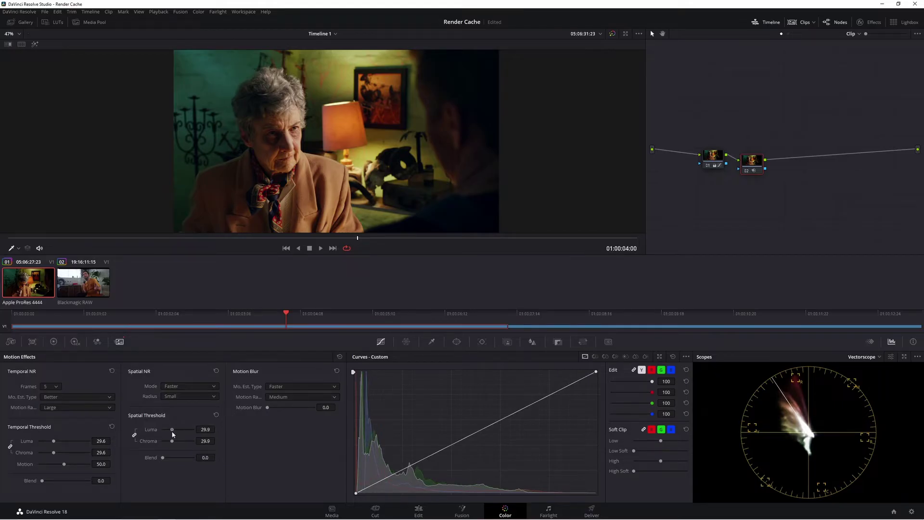
click(179, 385)
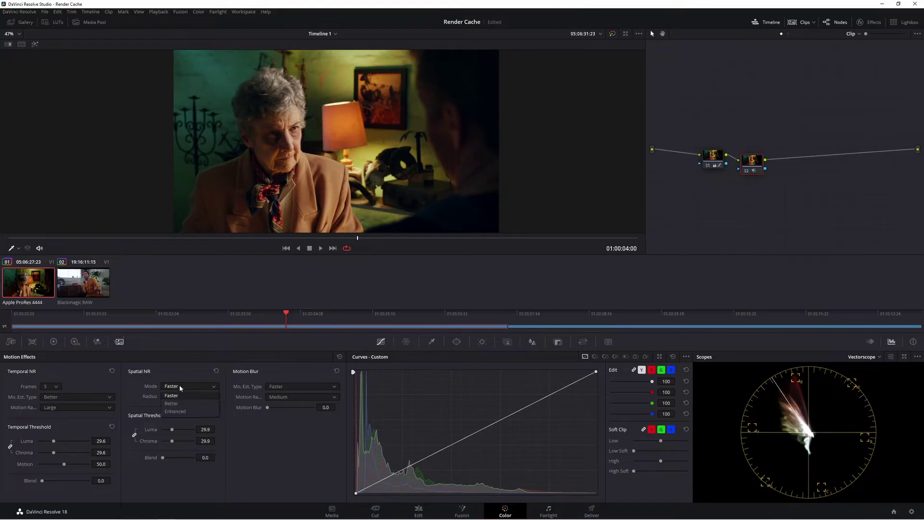
click(182, 397)
click(182, 397)
click(178, 425)
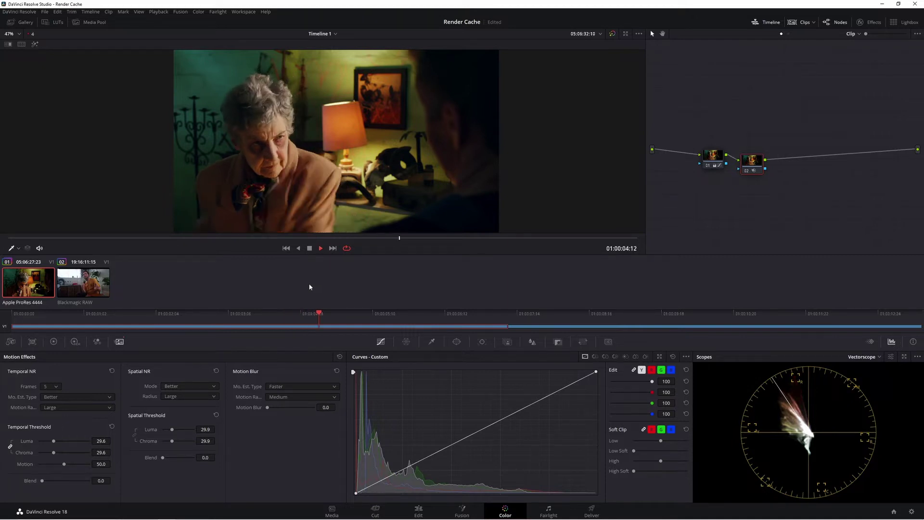
Stop playback of the Apple ProRes 4444 clip at 01:00:04:20 and move node 02 level with node 01
click(309, 248)
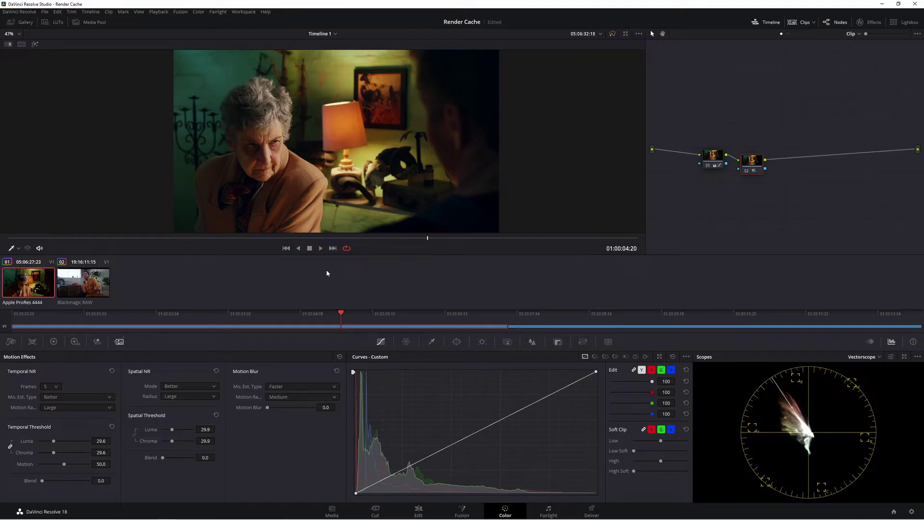
drag(752, 173, 746, 170)
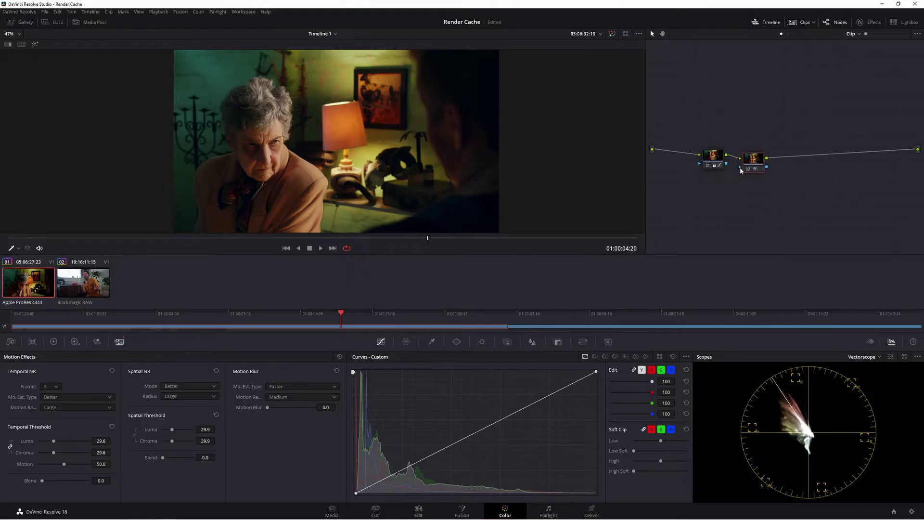
mouse_move(748, 168)
mouse_down()
mouse_move(753, 175)
mouse_move(749, 157)
mouse_up()
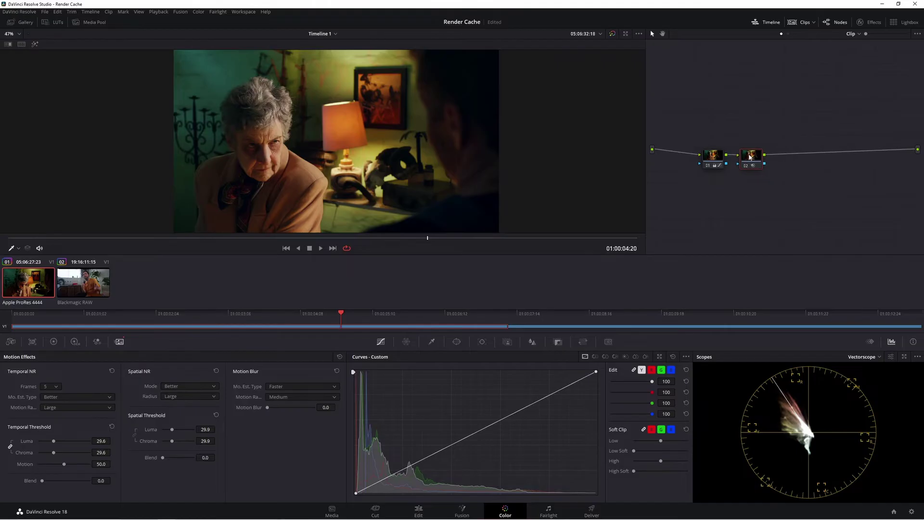
Select the User render cache mode and turn Node Cache on for node 02 of the Apple ProRes 4444 clip
right_click(749, 156)
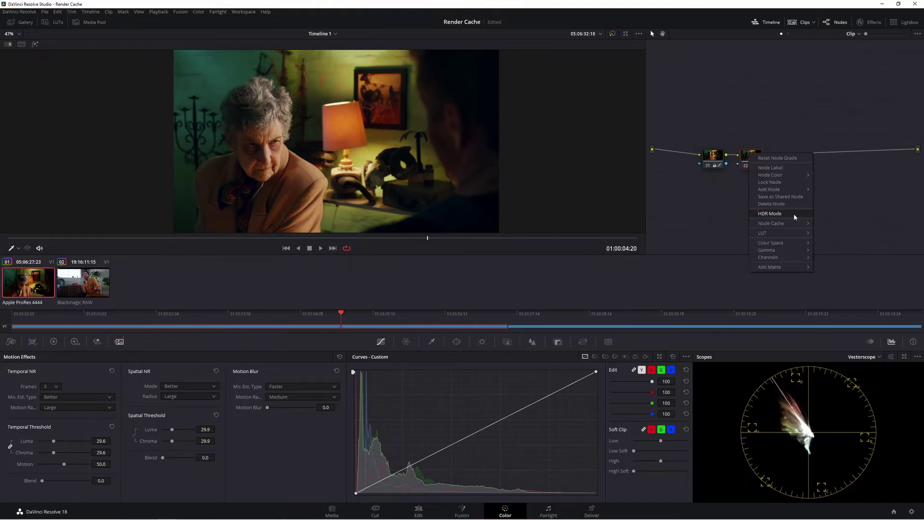
mouse_move(788, 224)
click(161, 12)
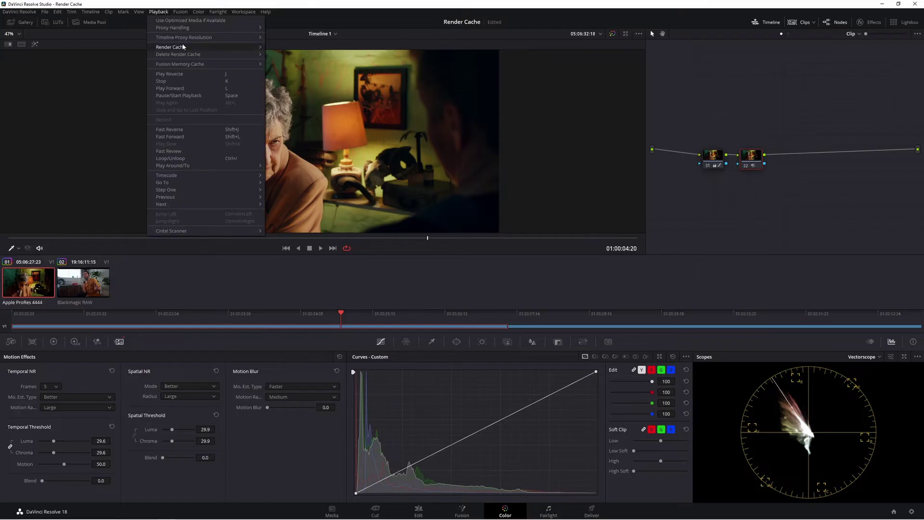
mouse_move(182, 47)
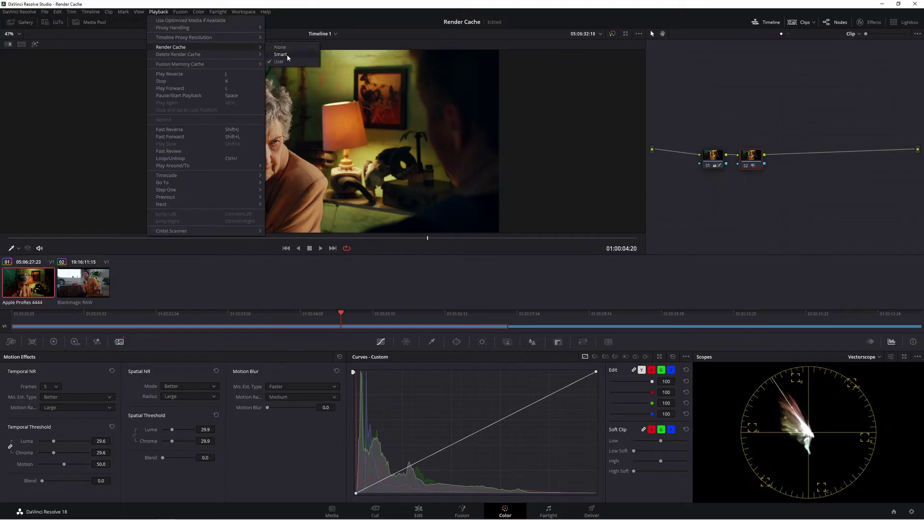
click(289, 61)
drag(754, 161, 754, 166)
right_click(754, 166)
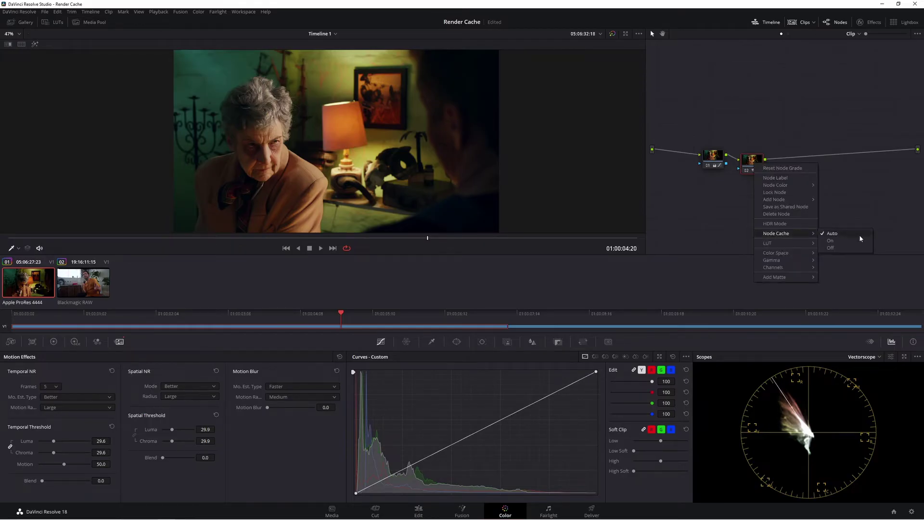
click(842, 240)
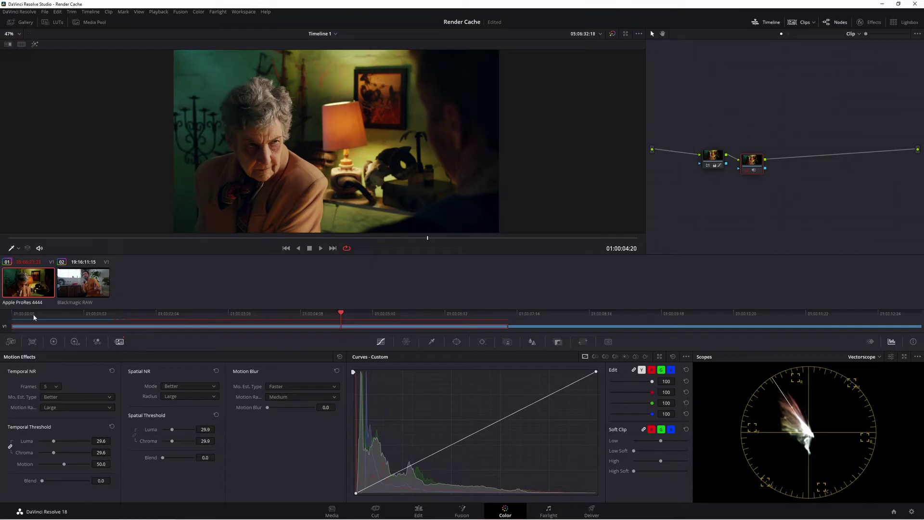
Play back the cached Apple ProRes 4444 clip, stop at 01:00:04:01 and review the Render Cache modes
click(320, 248)
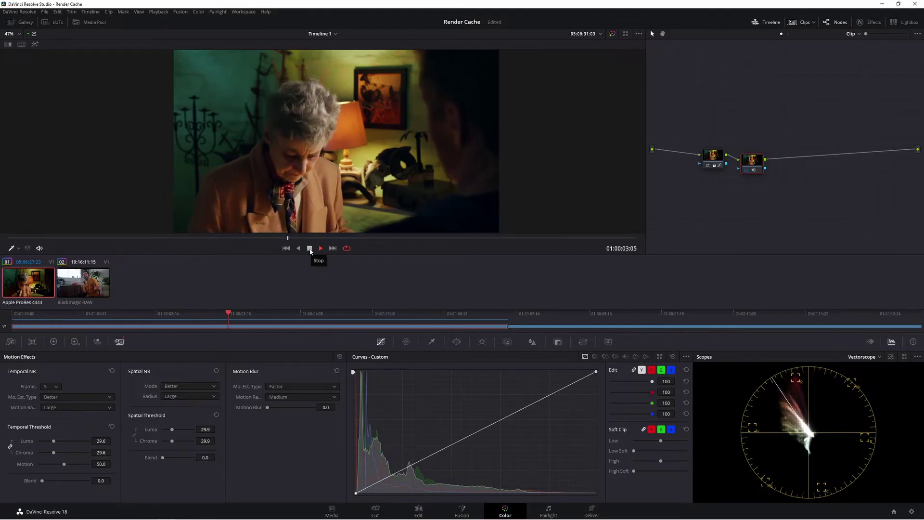
click(310, 249)
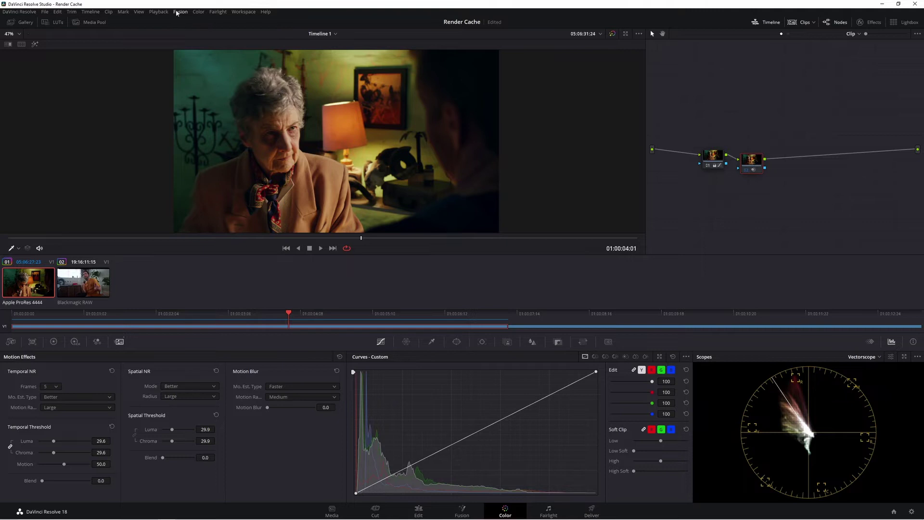
click(158, 11)
click(158, 11)
click(159, 11)
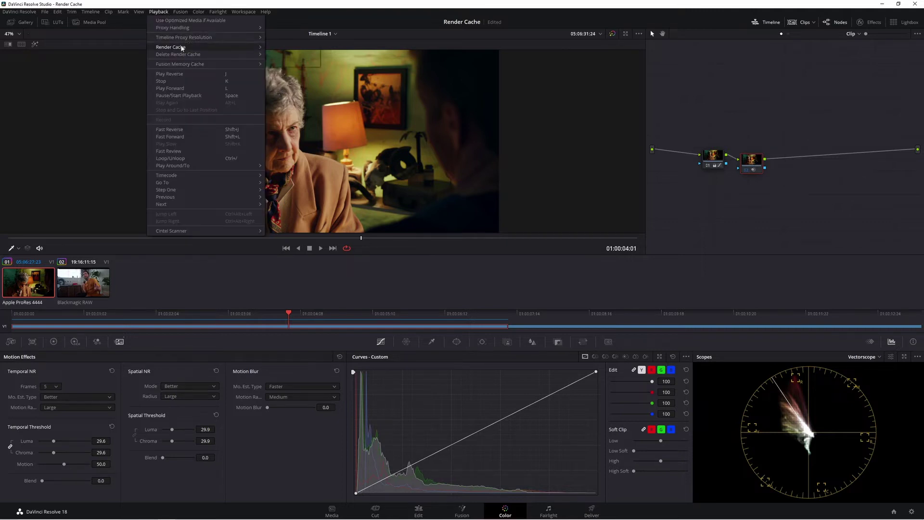
mouse_move(182, 48)
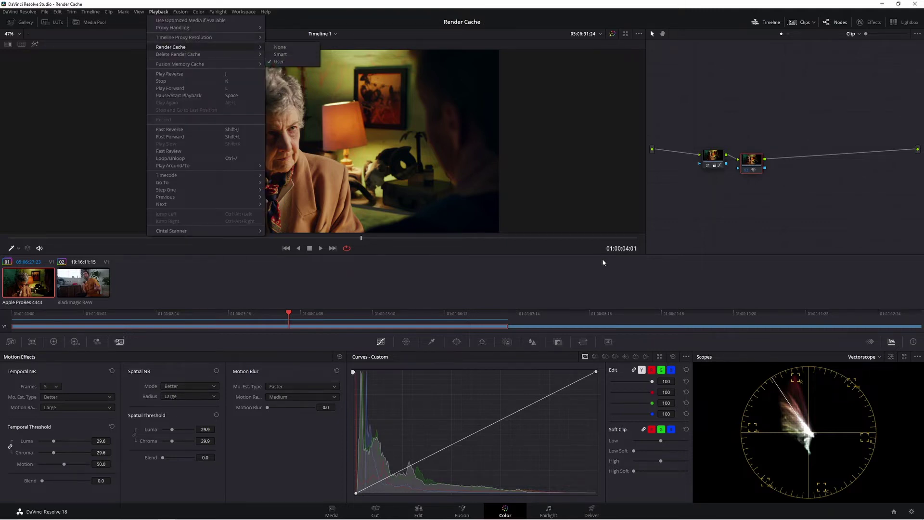
View the Blackmagic RAW clip at 01:00:08:05, return to the Apple ProRes 4444 clip, and play it until 01:00:04:03
click(574, 314)
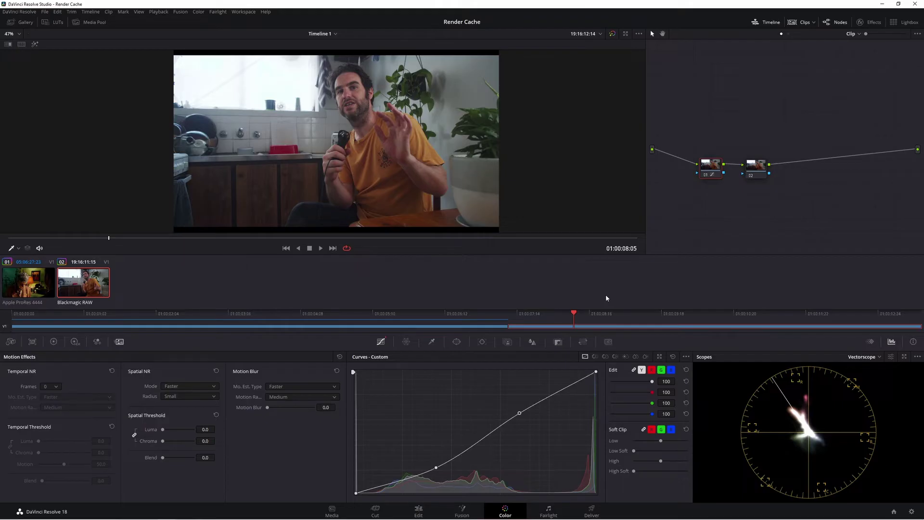
key(Up)
key(space)
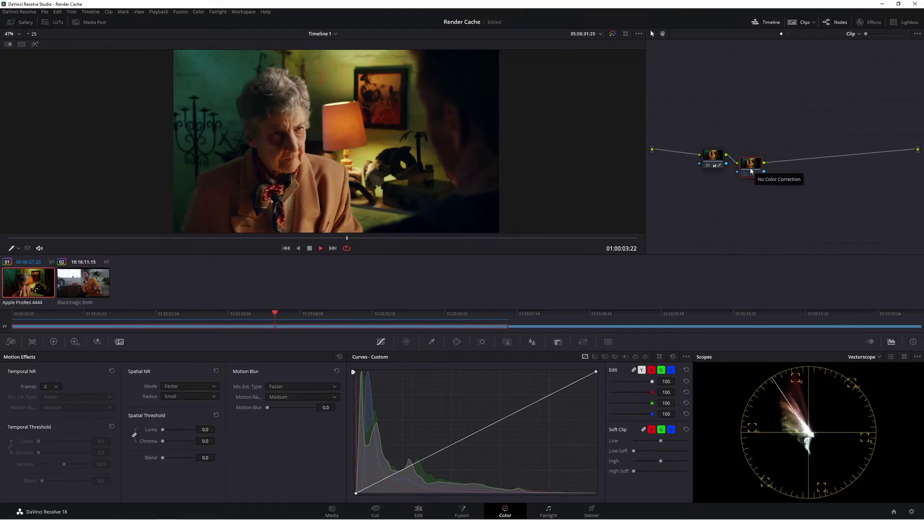
key(space)
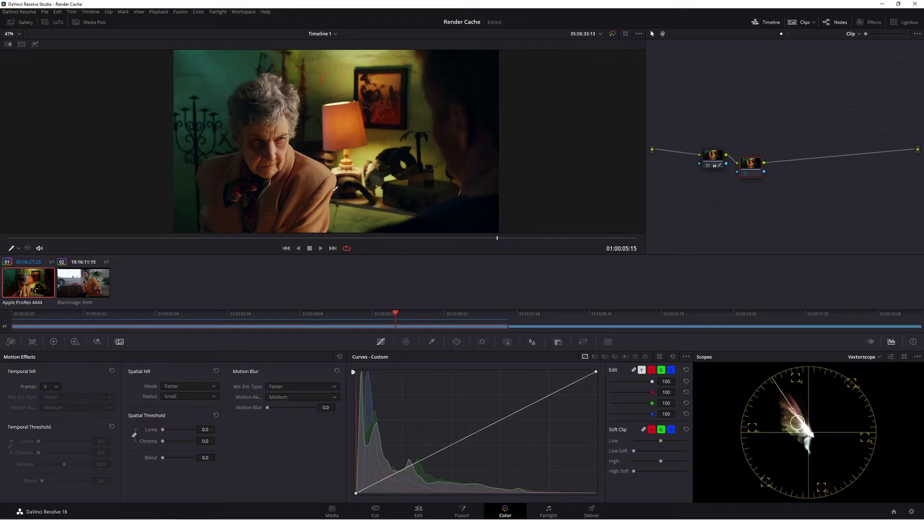
click(311, 248)
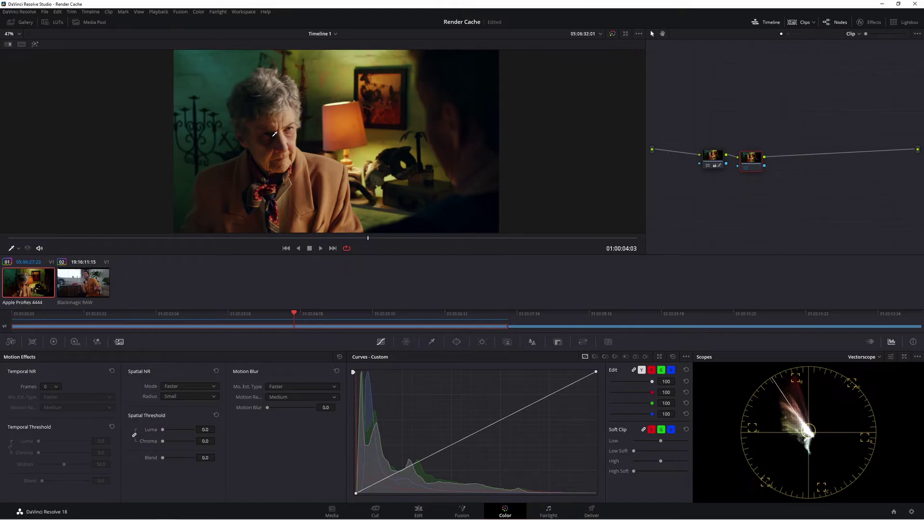
Check the active Render Cache mode and node 02's Node Cache option for the Apple ProRes 4444 clip
click(158, 11)
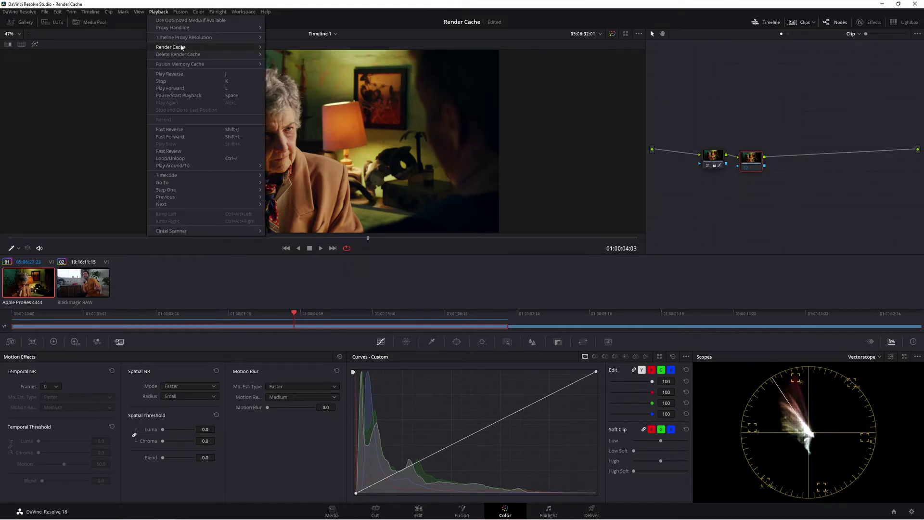
mouse_move(207, 46)
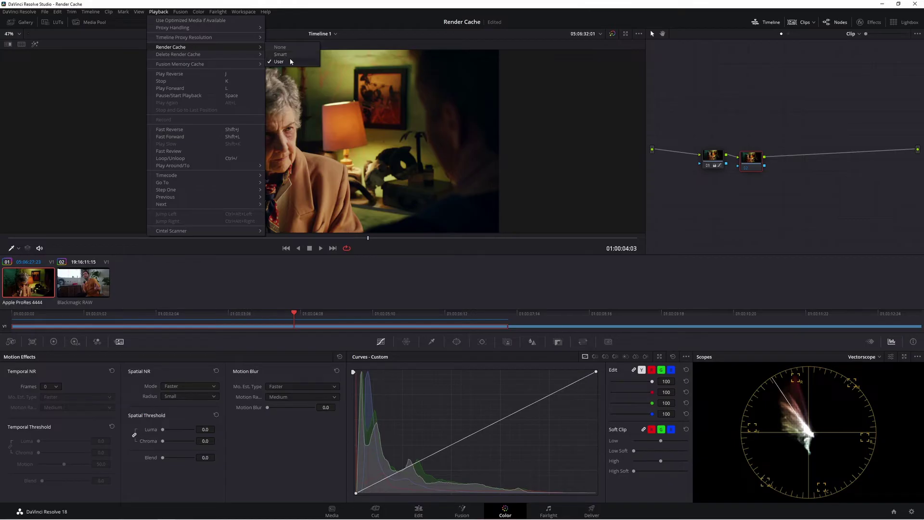
click(758, 161)
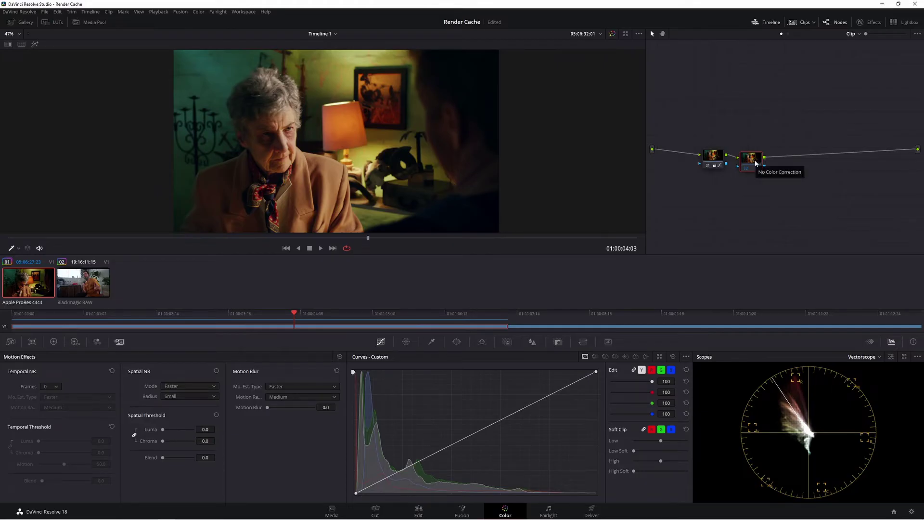
drag(757, 163, 755, 155)
right_click(752, 156)
mouse_move(793, 225)
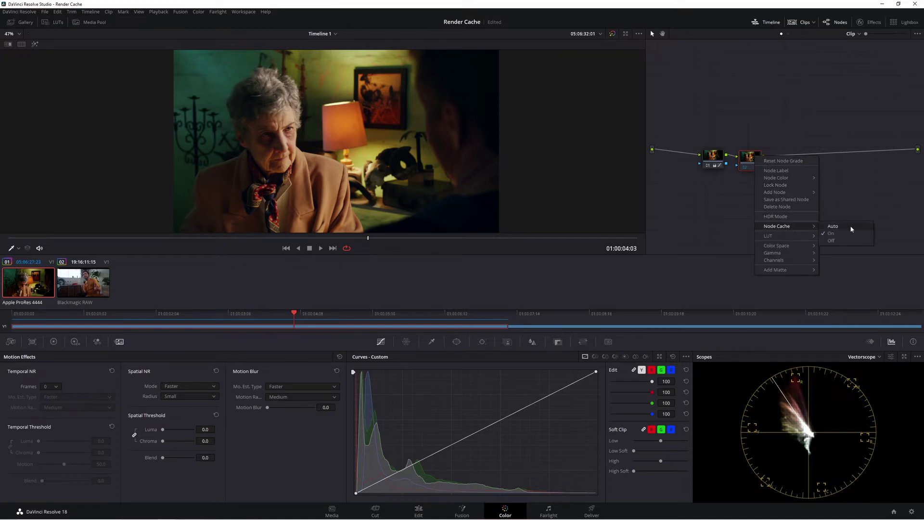
click(749, 165)
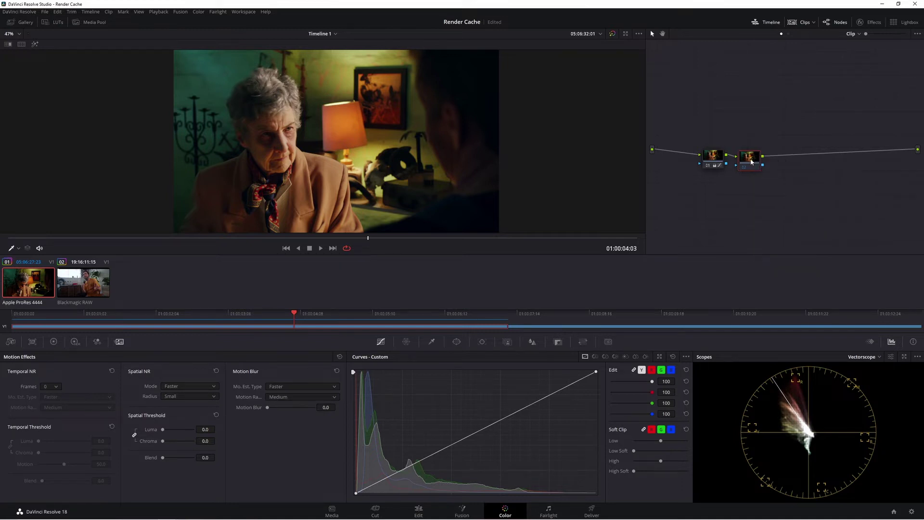
drag(749, 165, 756, 166)
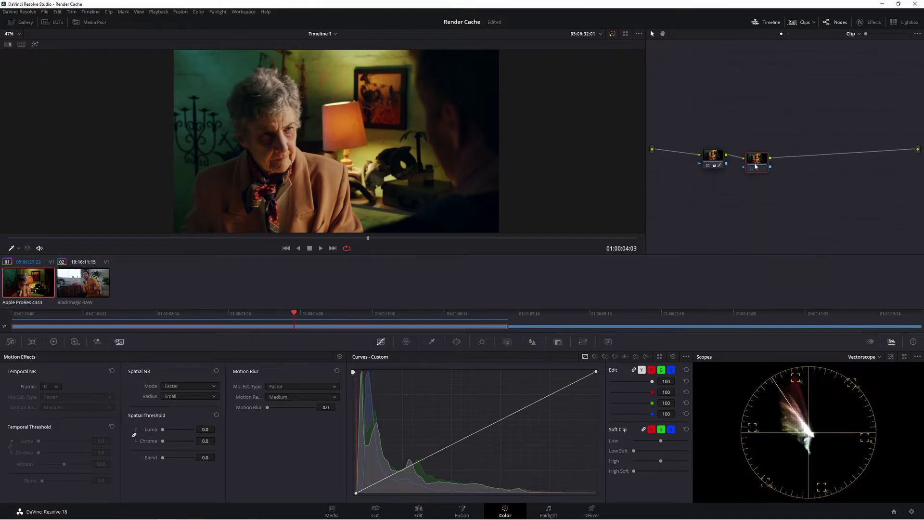
Play the Apple ProRes 4444 clip from 01:00:04:03 and stop it at 01:00:04:23
click(313, 249)
click(310, 248)
drag(765, 162, 760, 165)
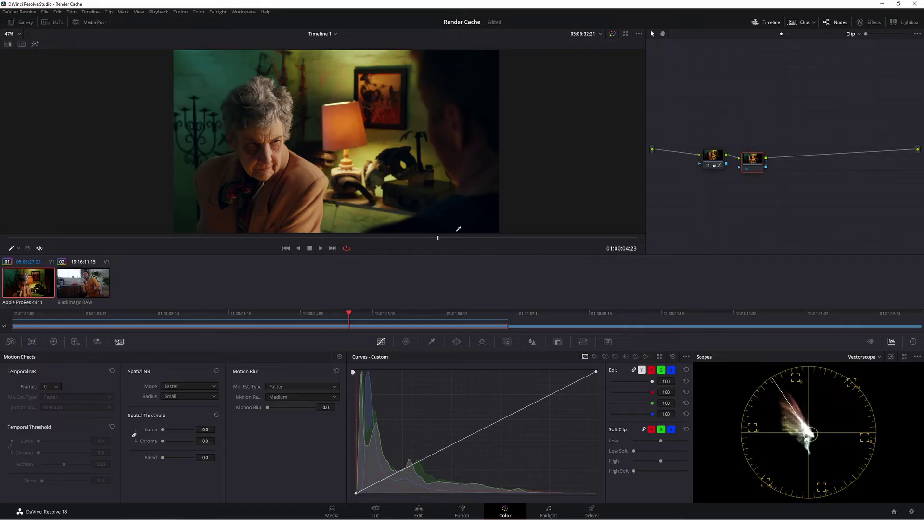
Remove the forced node caching from node 02 and move the node level with node 01
click(751, 169)
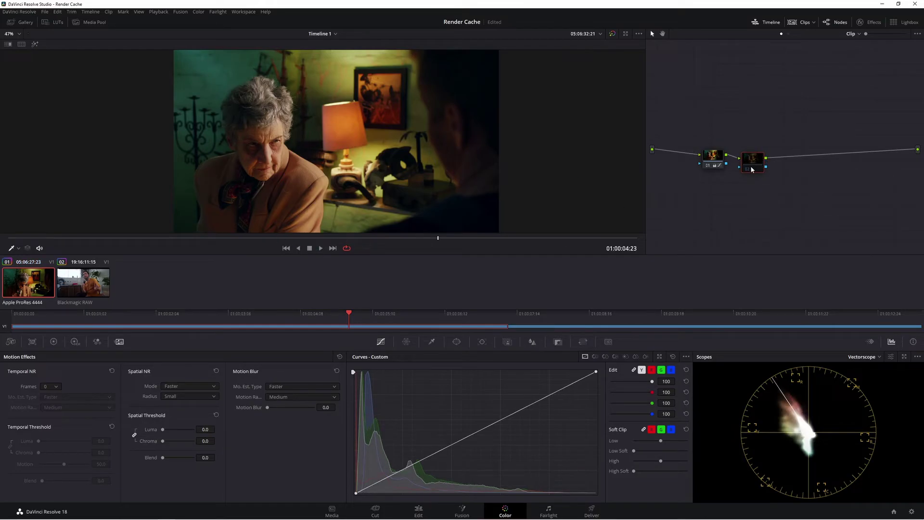
right_click(751, 169)
click(753, 159)
drag(754, 159, 749, 159)
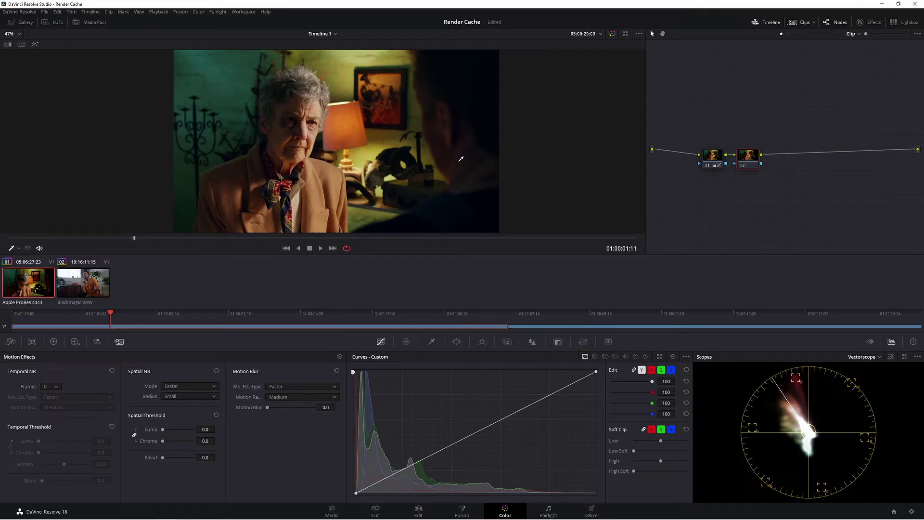
Switch the render cache to Smart and enable Render Cache Color Output for the Apple ProRes 4444 clip
click(158, 12)
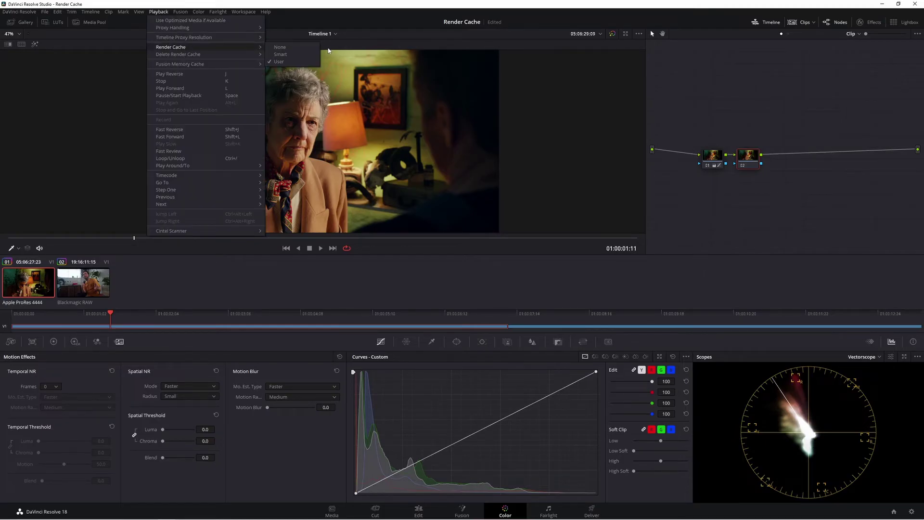
click(289, 56)
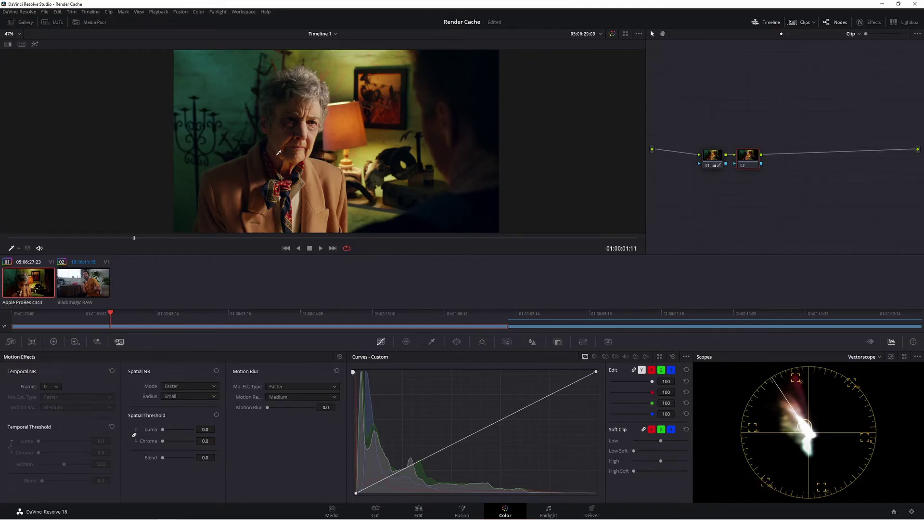
right_click(41, 289)
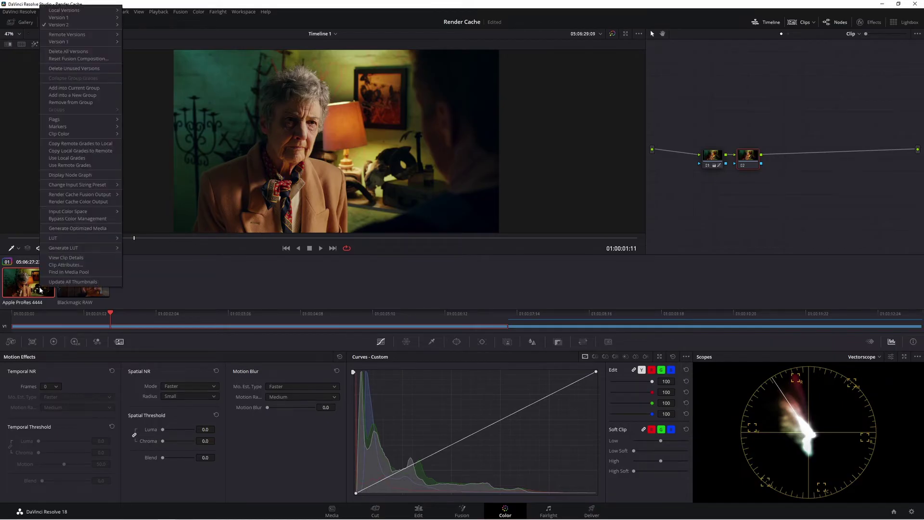
click(99, 204)
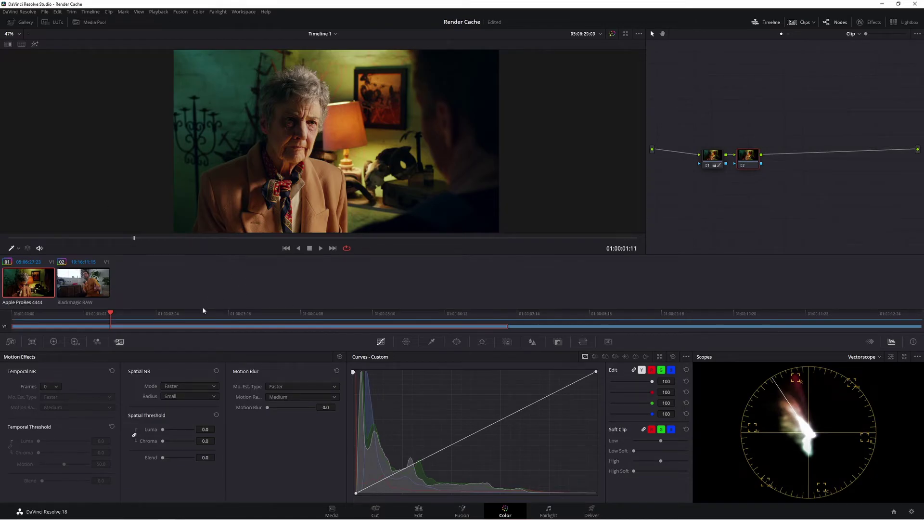
Move the playhead to 01:00:02:01 in the Apple ProRes 4444 clip and review the Render Cache modes
mouse_move(159, 319)
mouse_down()
mouse_move(433, 315)
mouse_move(155, 316)
mouse_up()
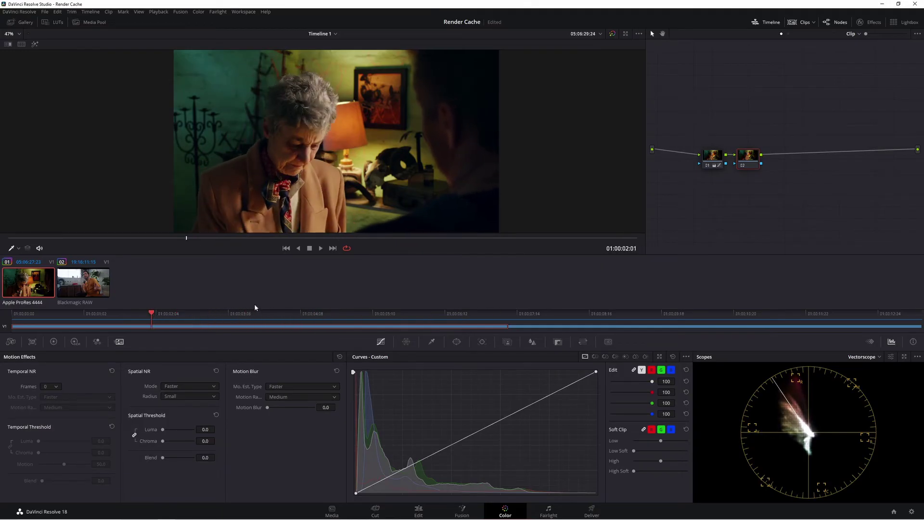
click(158, 11)
mouse_move(177, 48)
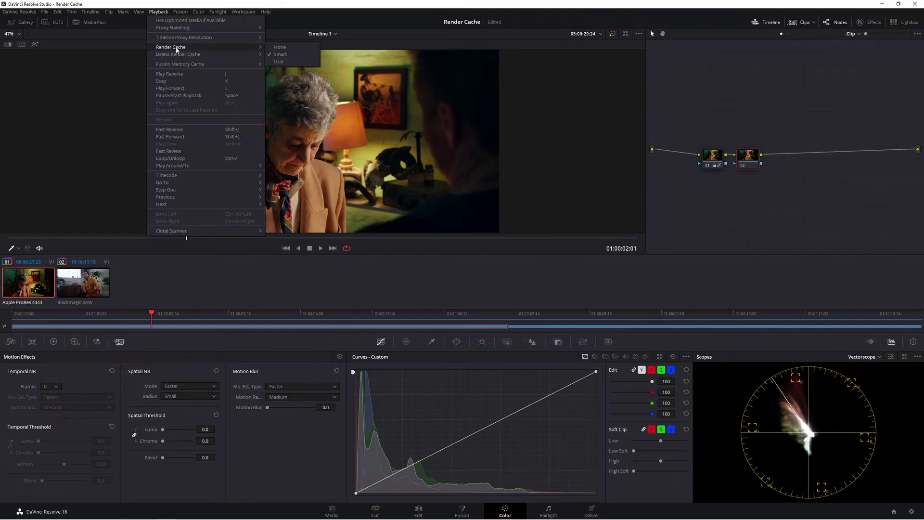
click(307, 279)
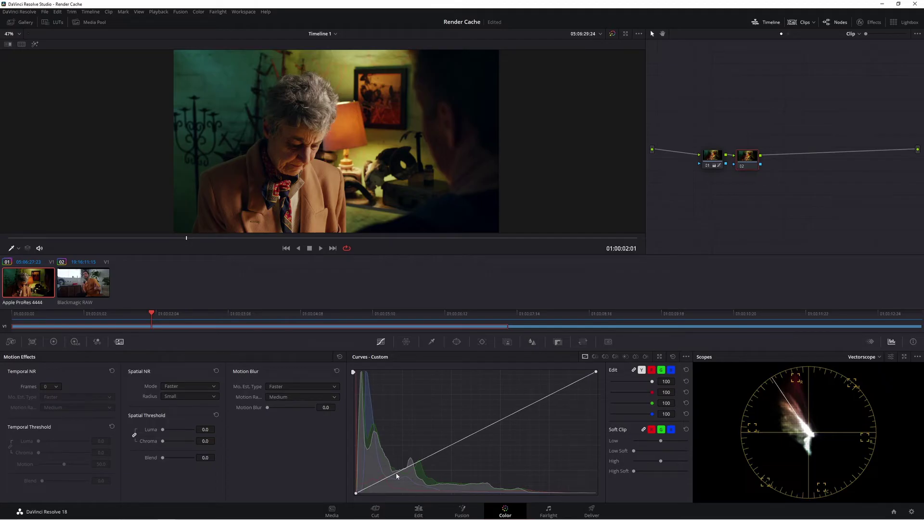
Shape node 02's custom curve into a gentle S, with a lowered shadow point and a raised highlight point
drag(751, 167, 754, 170)
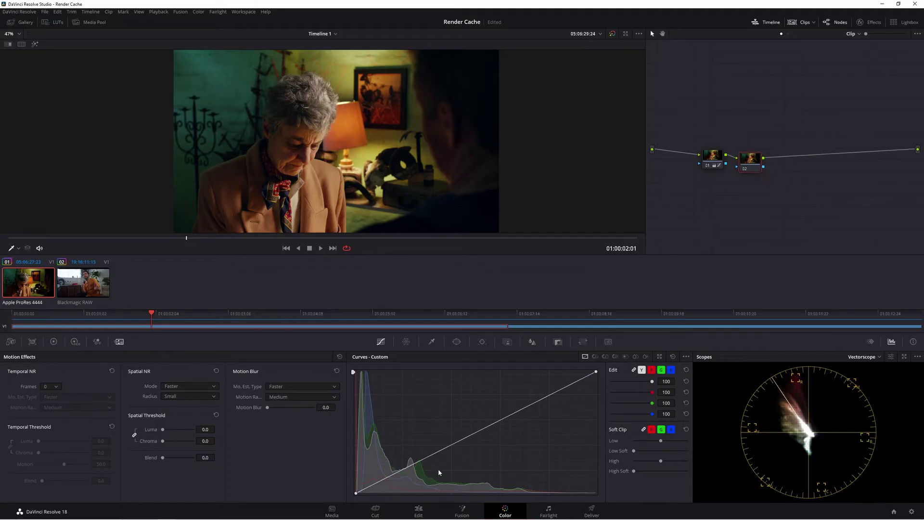
drag(390, 478, 400, 477)
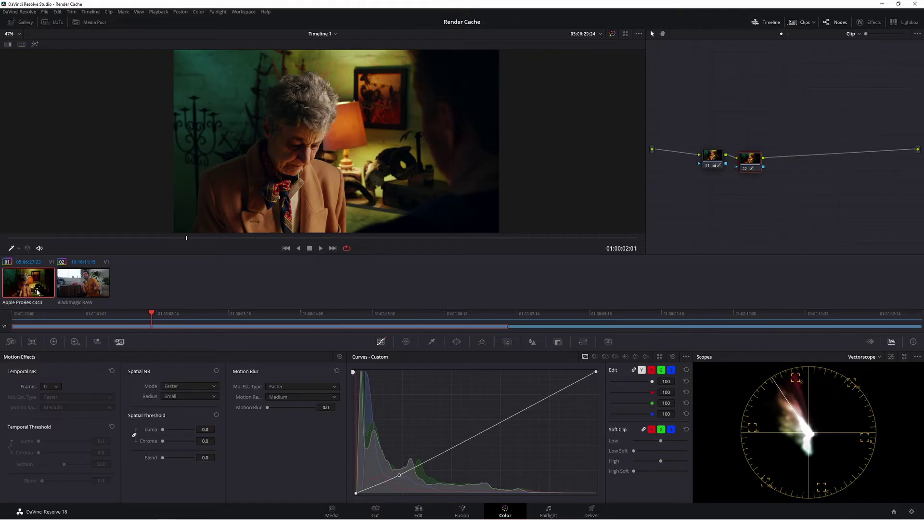
drag(513, 417, 512, 412)
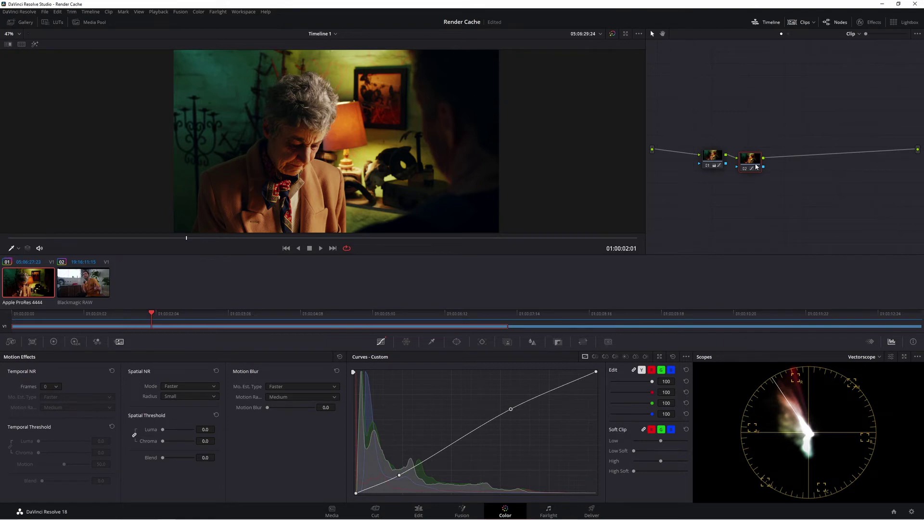
Add serial node 03 after node 02, and open its primary color wheels with the playhead at 01:00:02:20
key(alt+s)
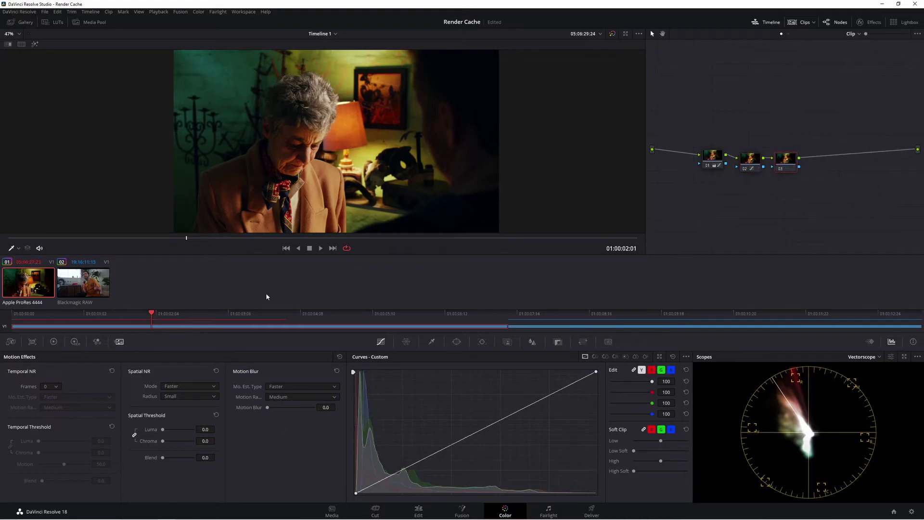
drag(161, 313, 204, 314)
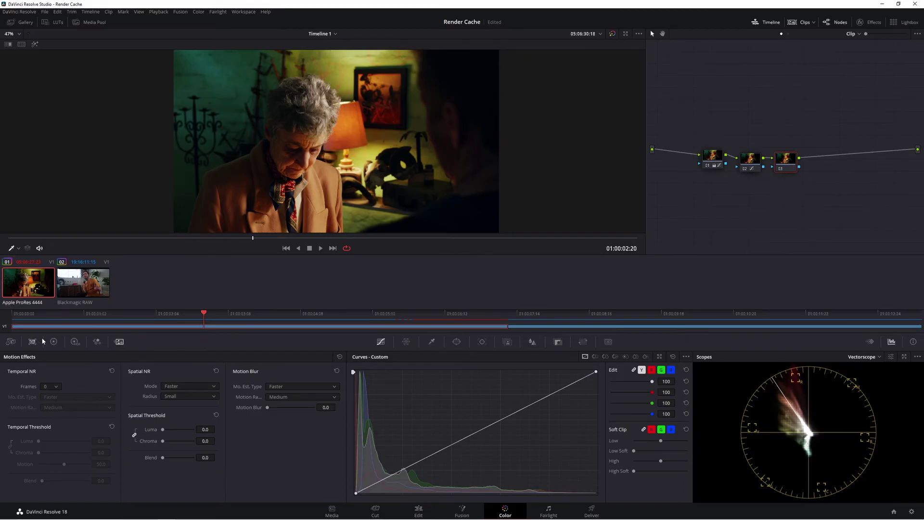
click(54, 341)
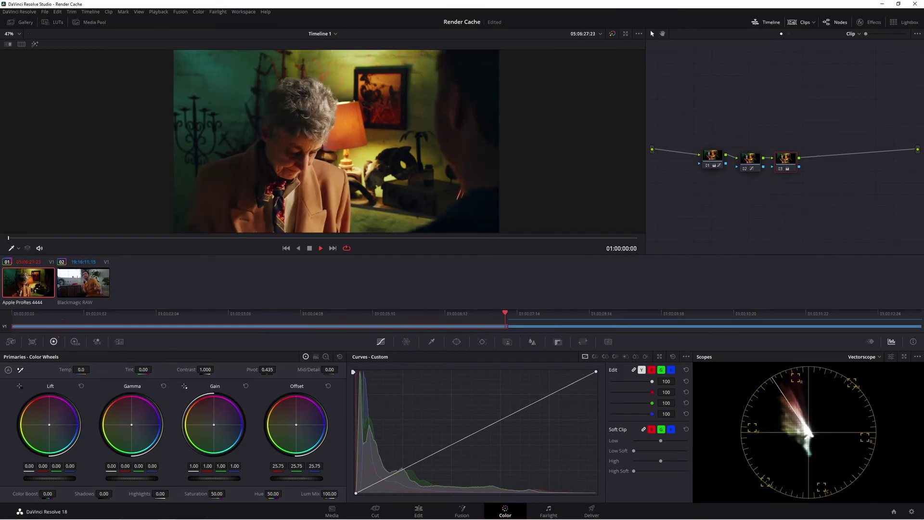
Try bending node 03's custom curve with a shadow point and a highlight point during looped playback, and reset all curves
drag(415, 464, 409, 446)
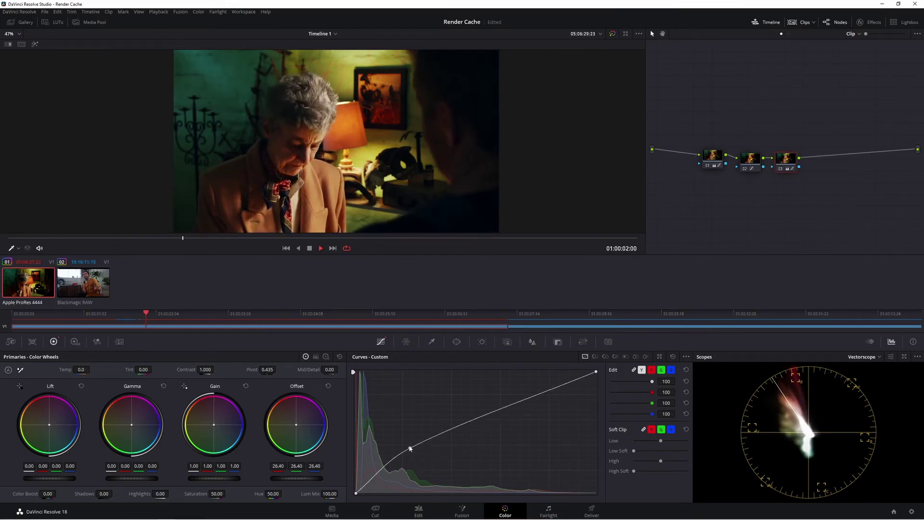
drag(493, 416, 503, 426)
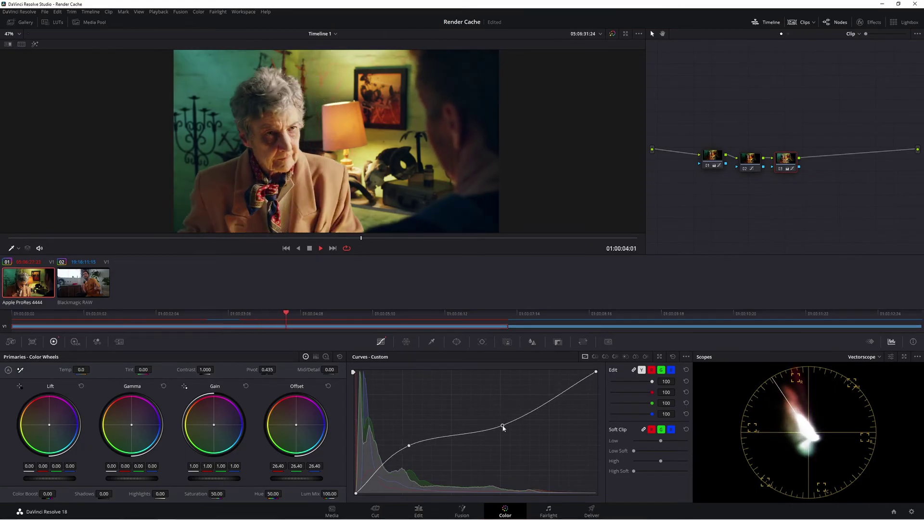
drag(410, 448, 412, 465)
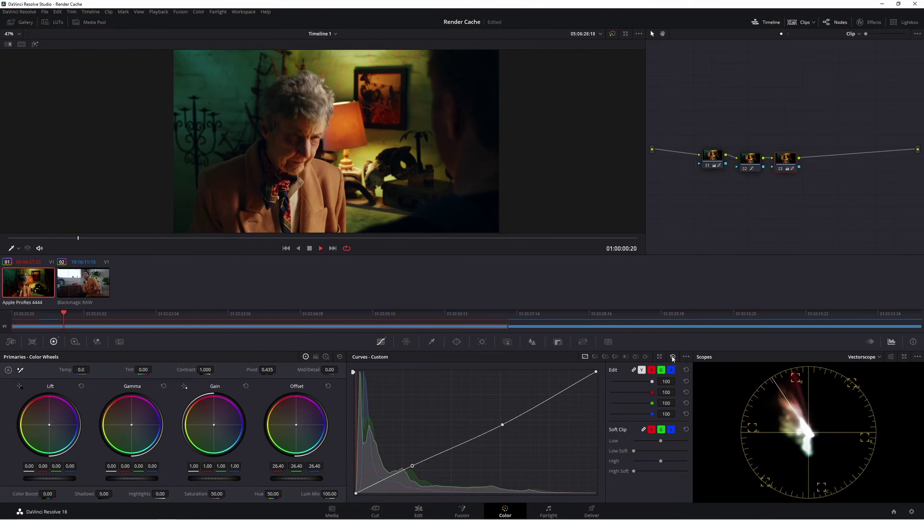
click(309, 248)
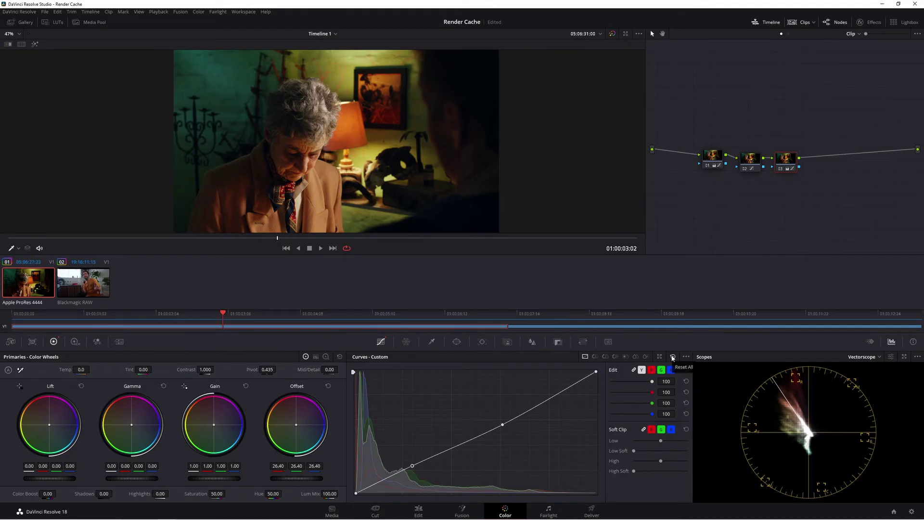
click(672, 357)
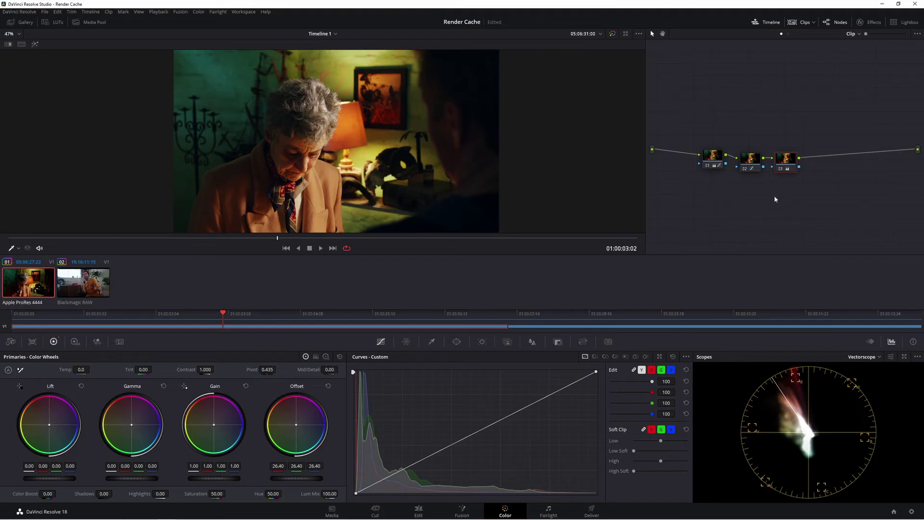
Play the Apple ProRes 4444 clip from 01:00:01:14 and check its Render Cache Color Output setting
click(117, 315)
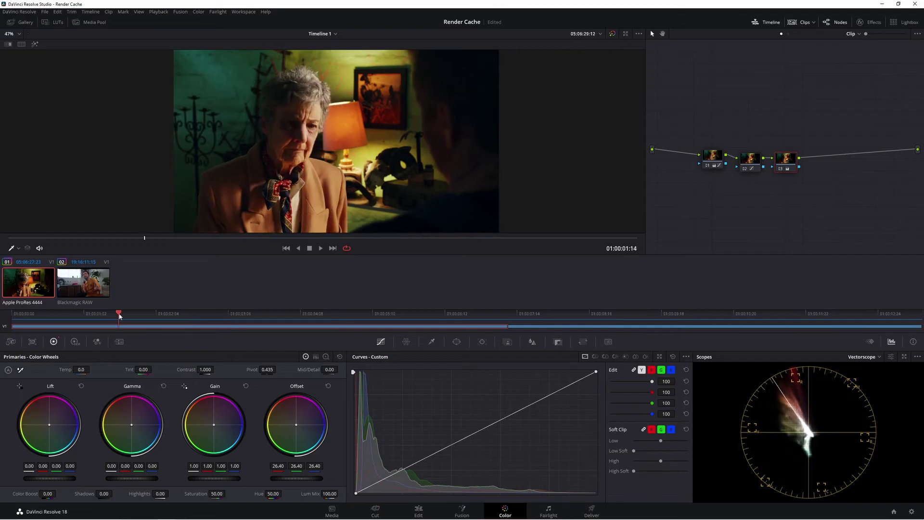
click(320, 248)
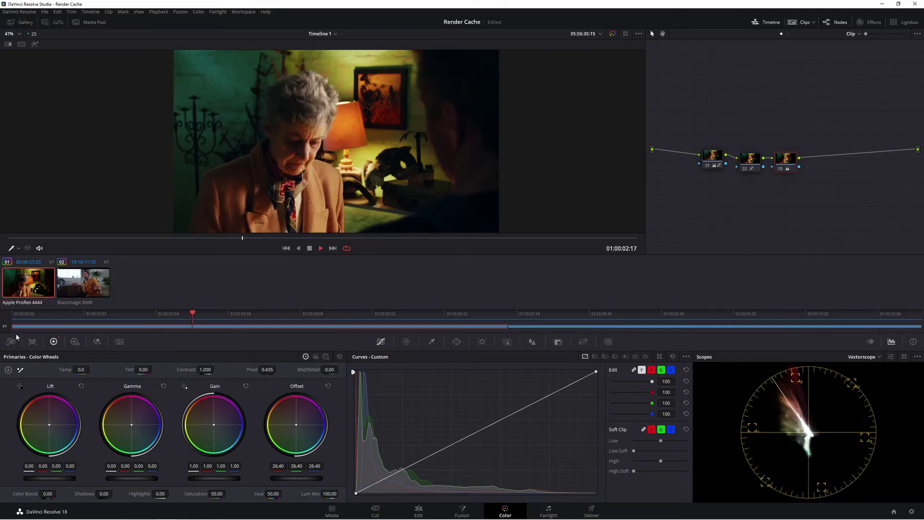
click(309, 248)
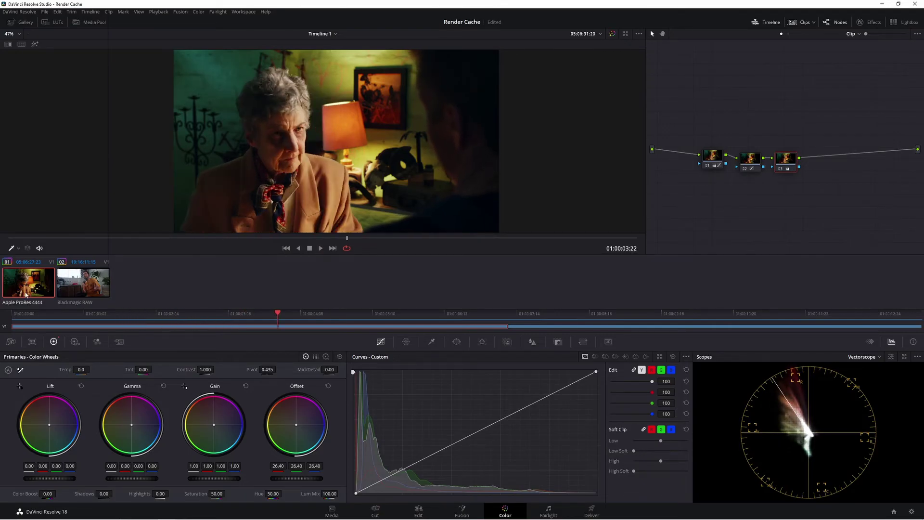
right_click(26, 293)
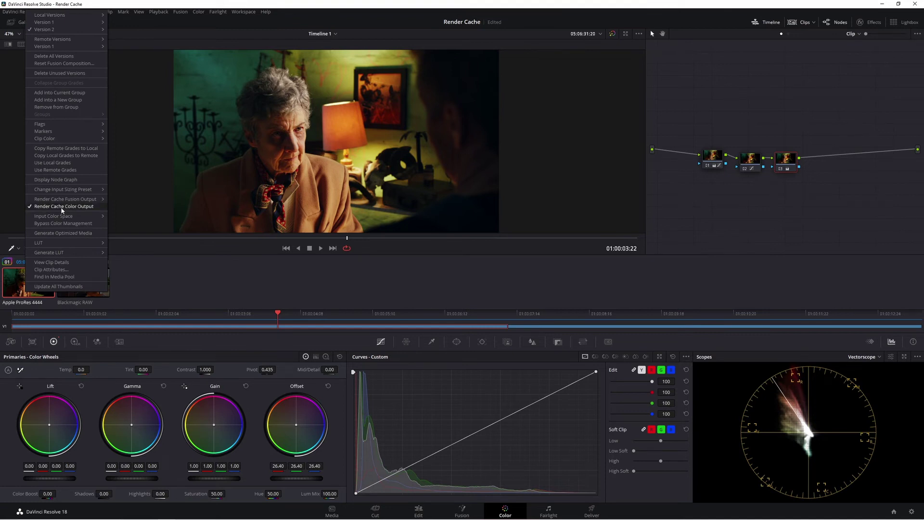
click(20, 278)
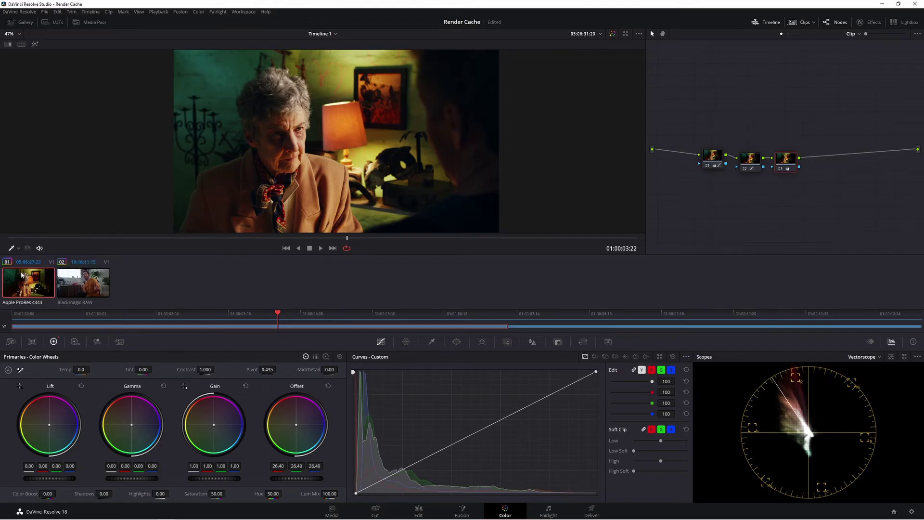
right_click(39, 283)
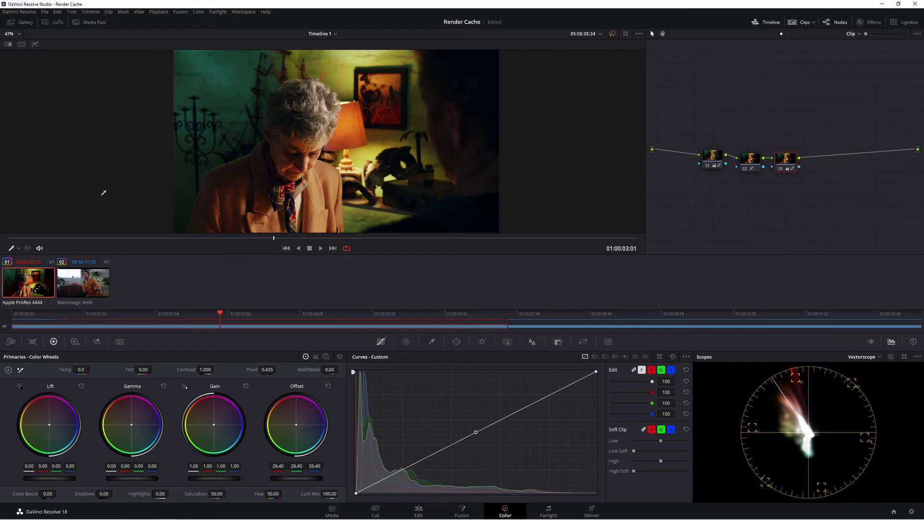
Switch the render cache to User mode and back to Smart mode
click(159, 12)
mouse_move(183, 48)
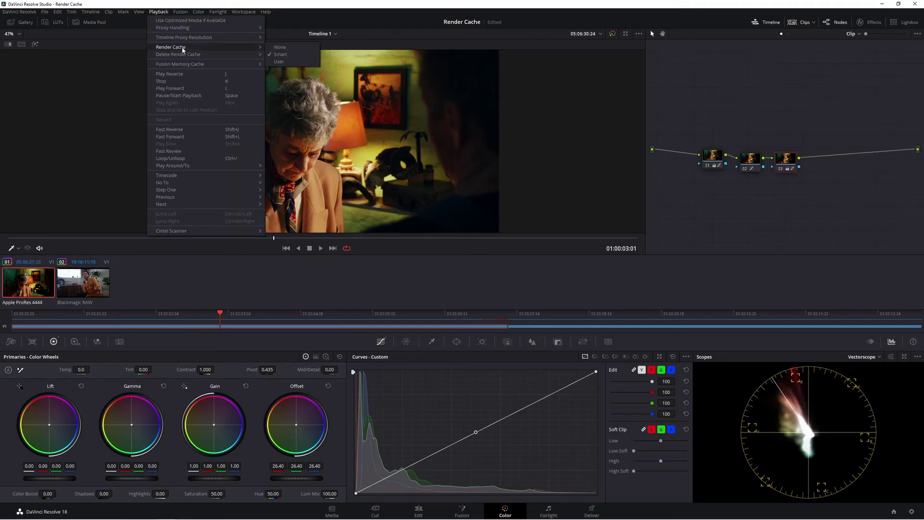
click(280, 62)
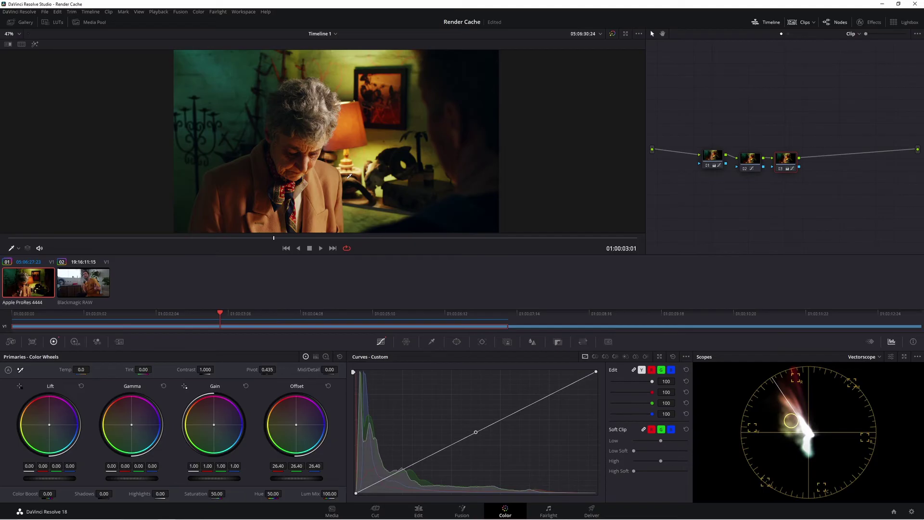
click(158, 11)
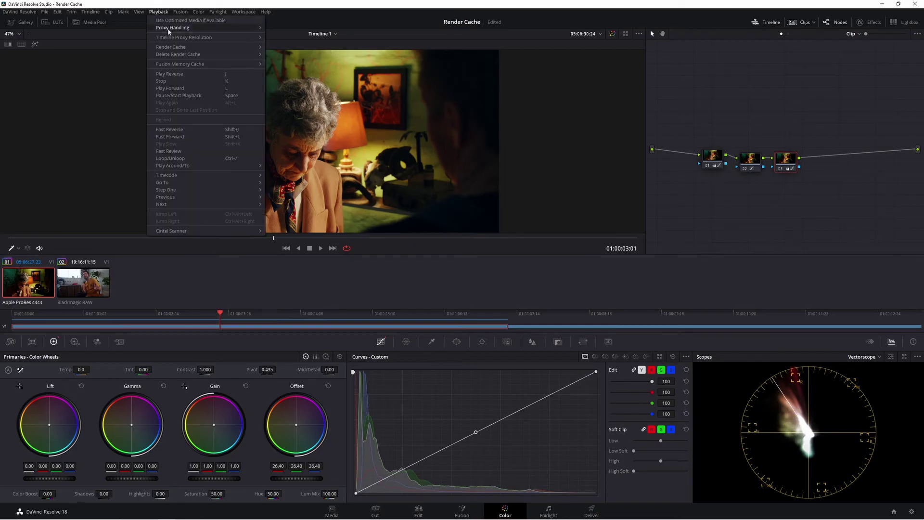
mouse_move(174, 49)
click(298, 54)
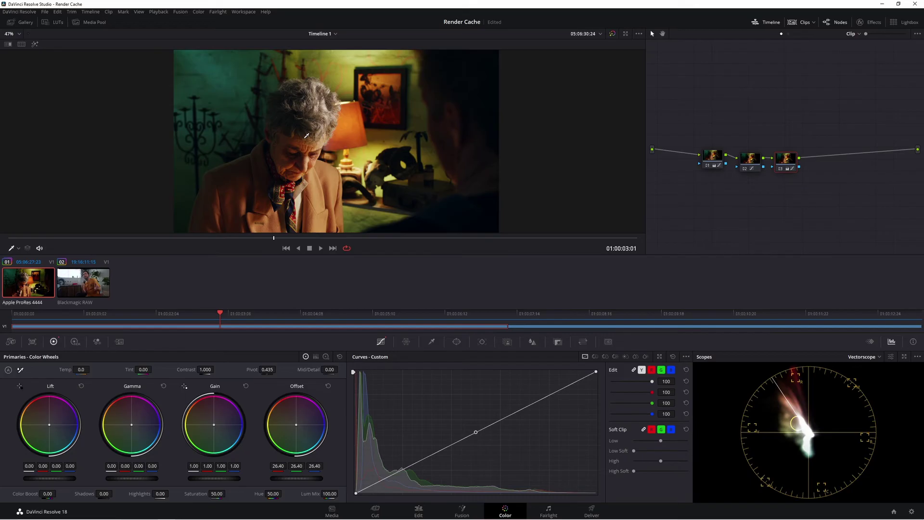
Turn off Render Cache Color Output for the Apple ProRes 4444 clip and keep the render cache in Smart mode
right_click(36, 285)
click(57, 284)
right_click(42, 283)
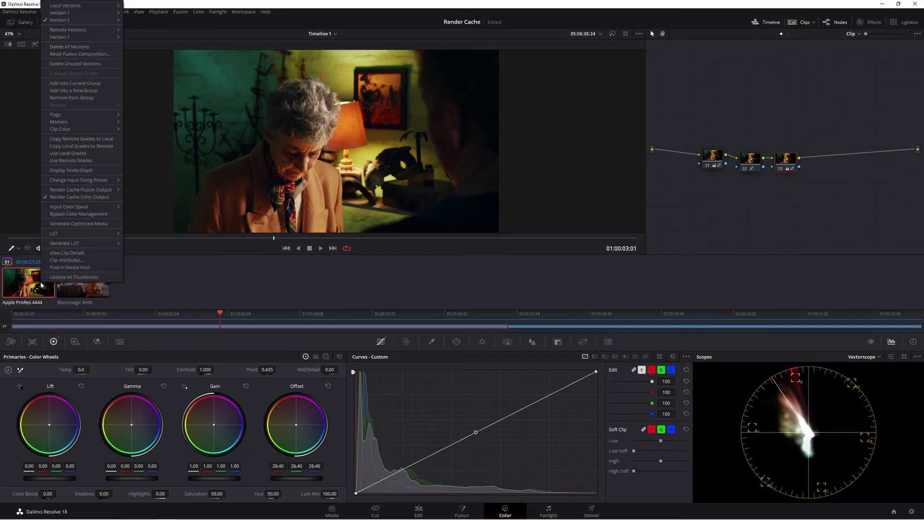
click(95, 199)
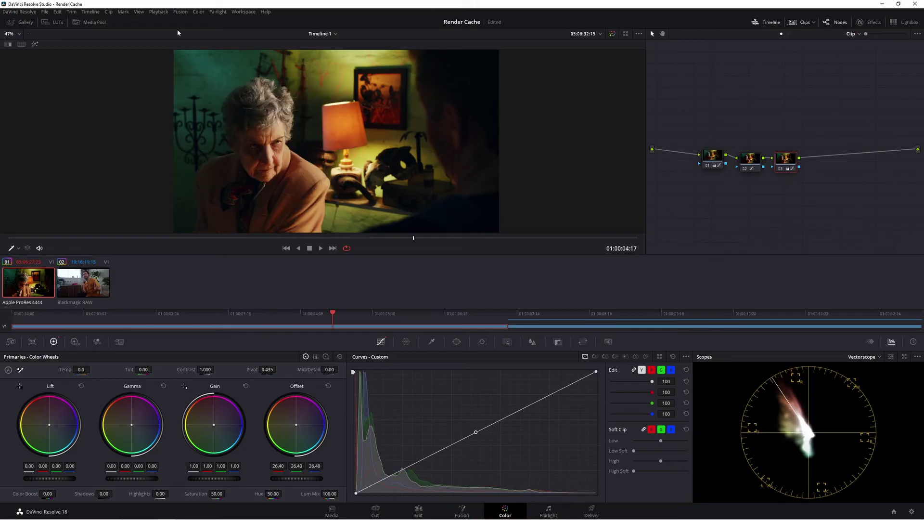
click(158, 11)
mouse_move(195, 47)
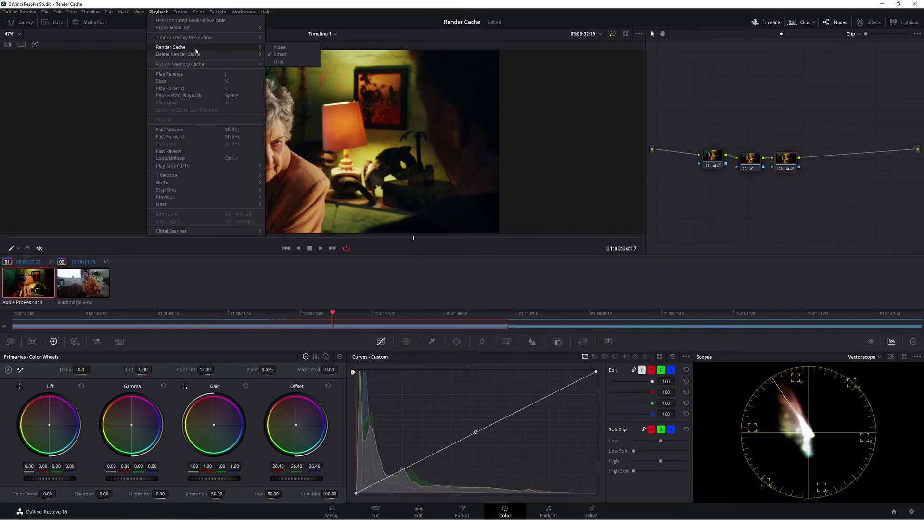
click(294, 55)
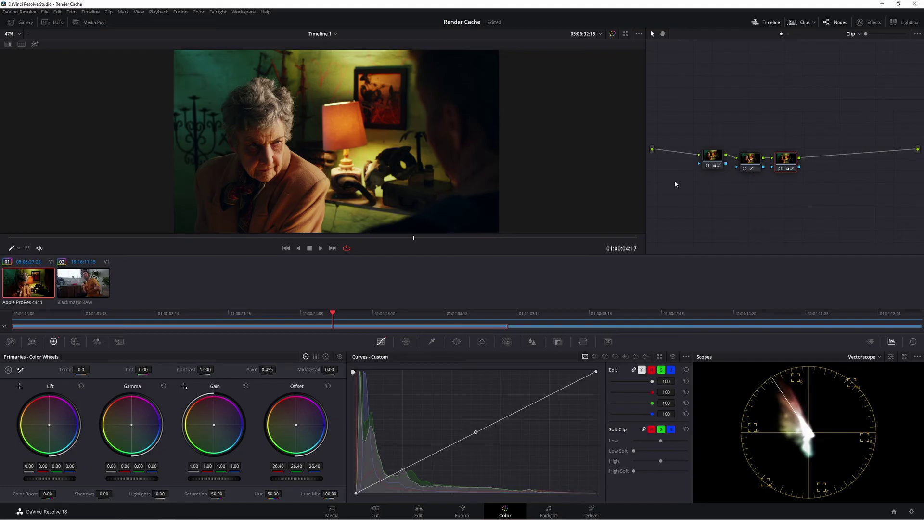
Review node 03's Node Cache options and the available Render Cache modes
drag(787, 166, 789, 171)
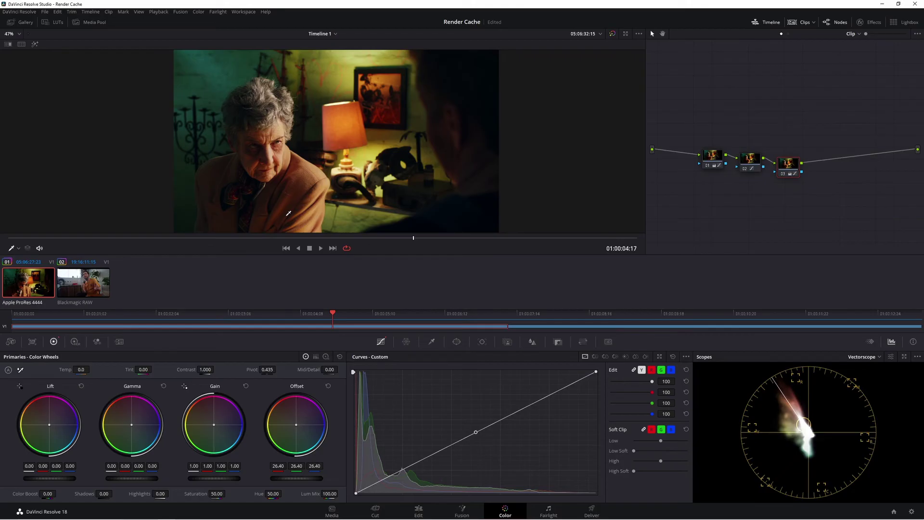
drag(790, 166, 787, 167)
right_click(787, 167)
mouse_move(825, 235)
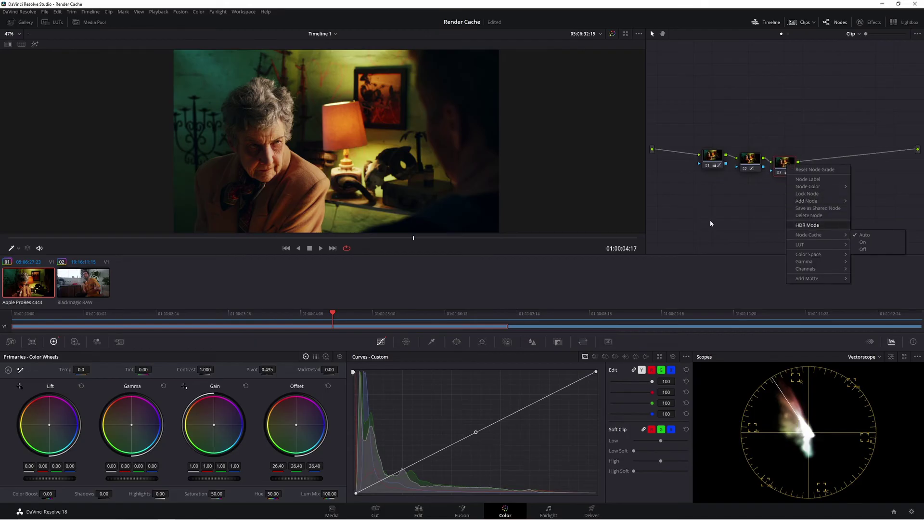
click(781, 167)
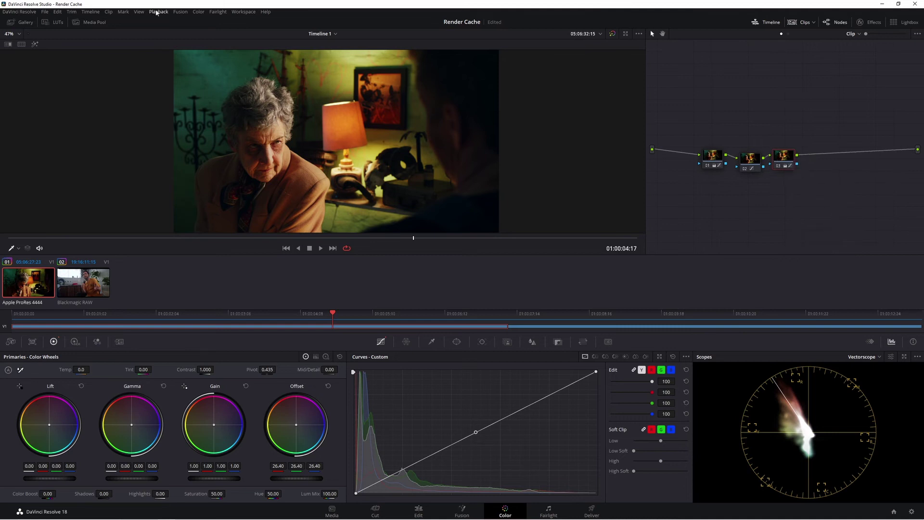
click(159, 12)
mouse_move(178, 47)
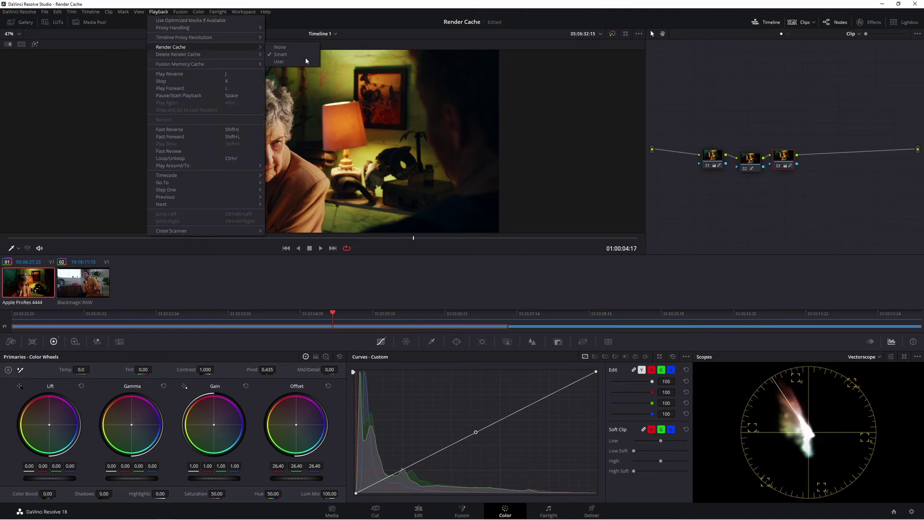
Set Node Cache to On for node 03 and place the node back in line beside node 02
drag(787, 164, 791, 184)
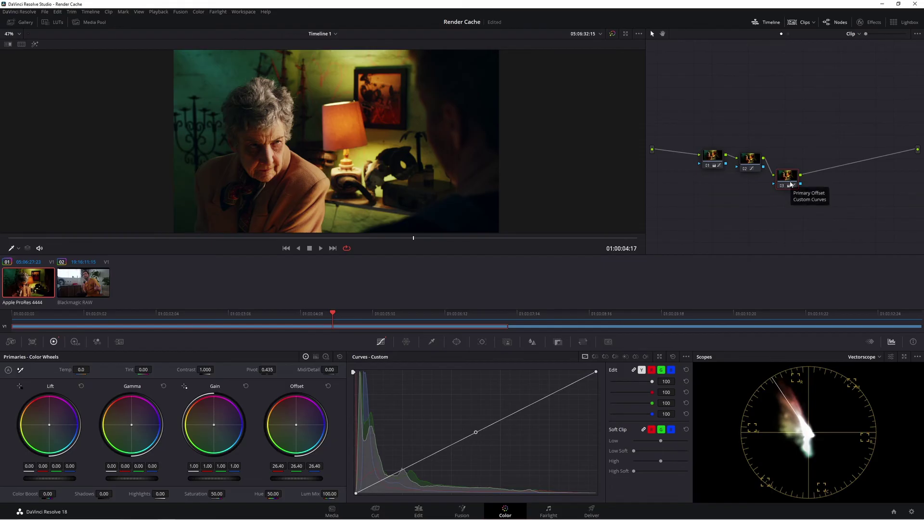
drag(789, 184, 783, 144)
right_click(783, 143)
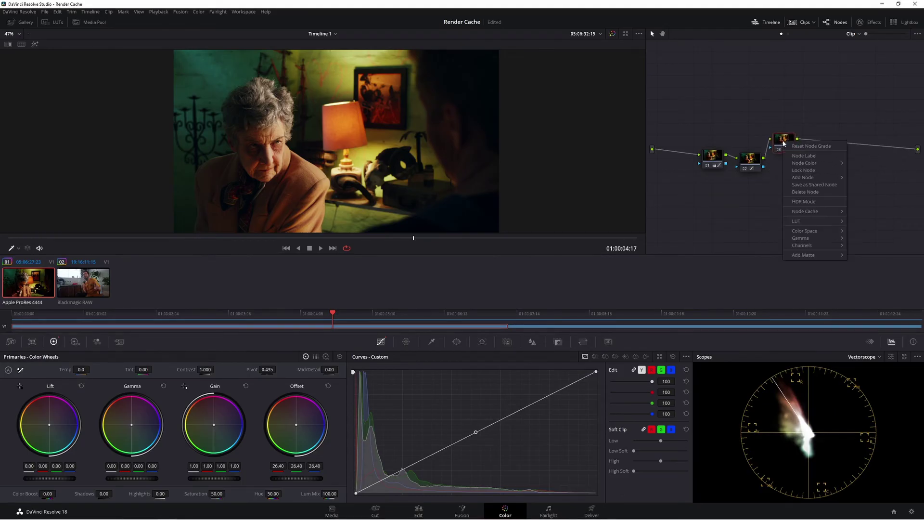
mouse_move(823, 213)
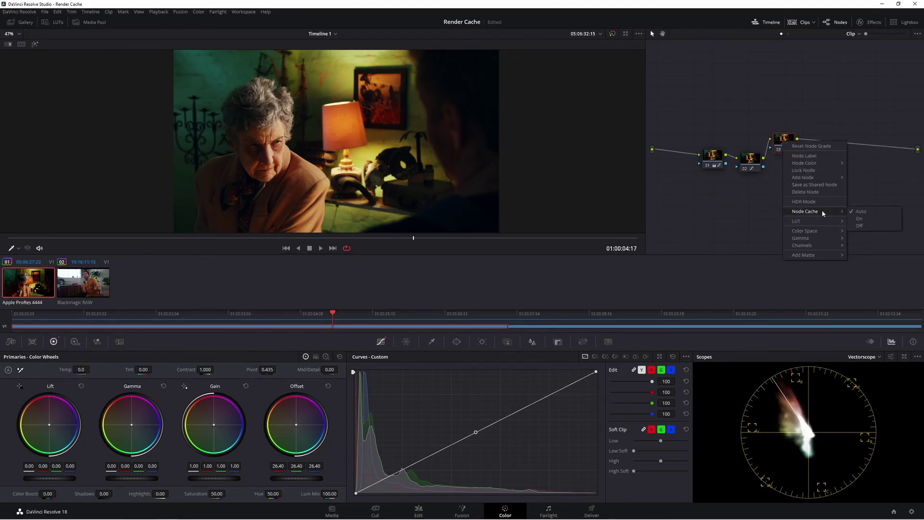
click(869, 221)
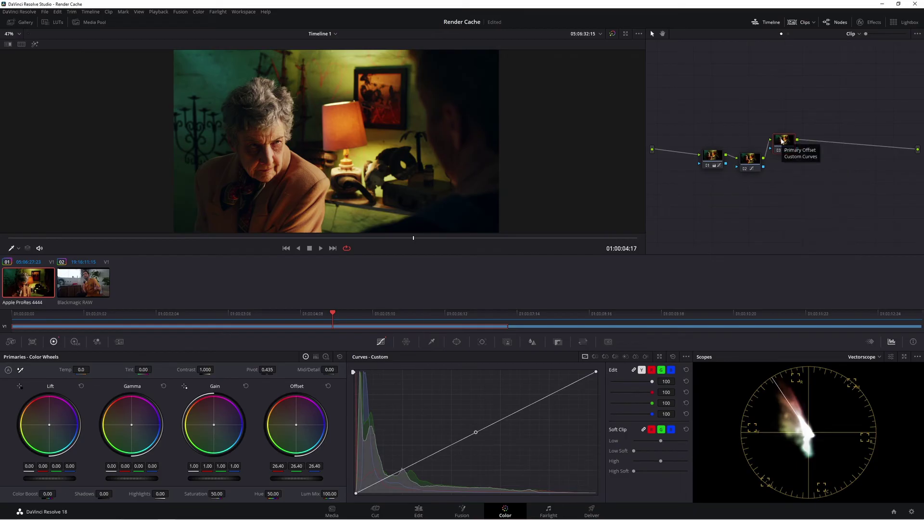
drag(782, 140, 777, 154)
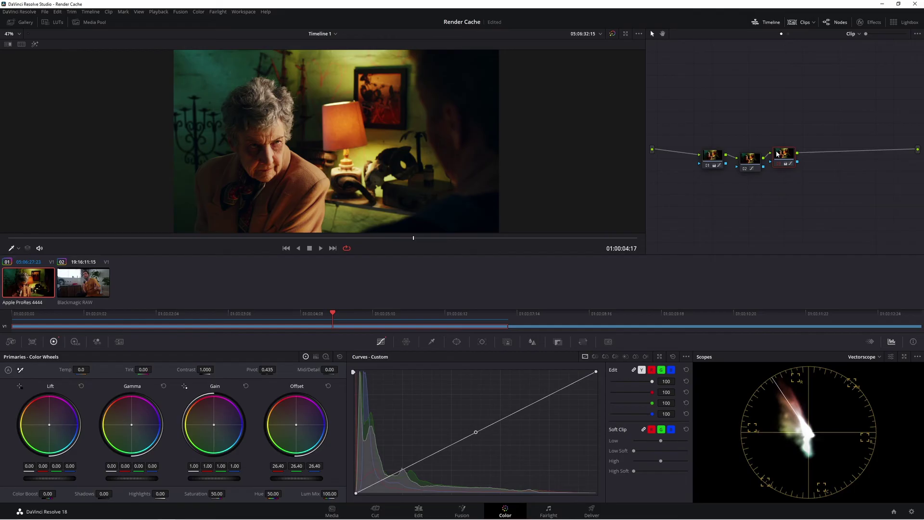
Review the Optimized Media and Render Cache options and the working folders in the project's Master Settings
click(911, 512)
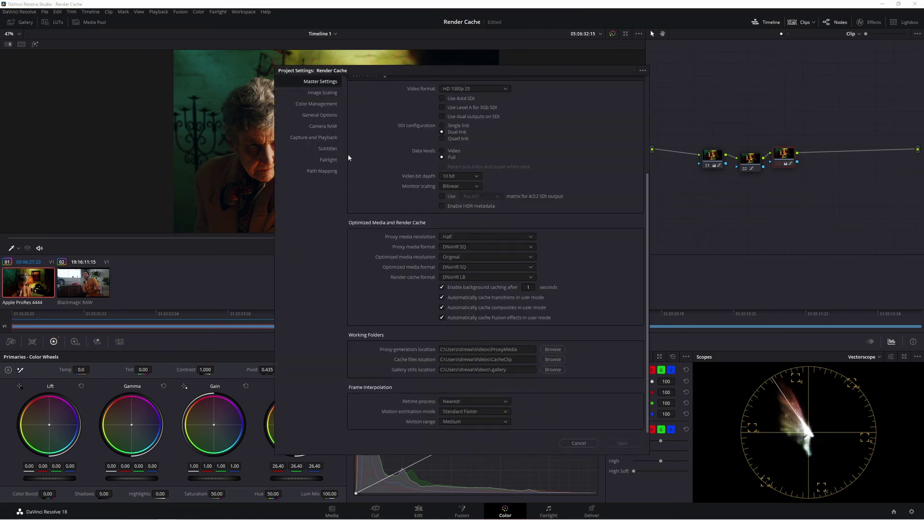
scroll(348, 157, up, 2)
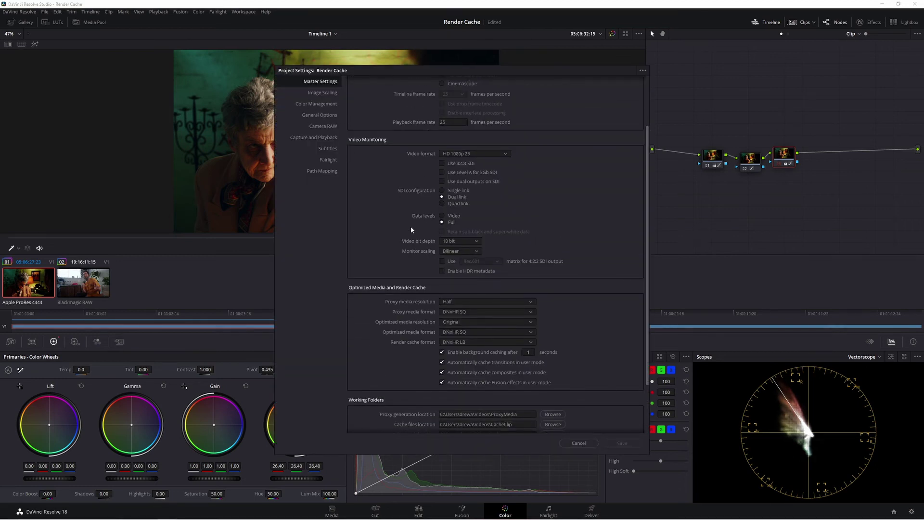
scroll(410, 230, down, 2)
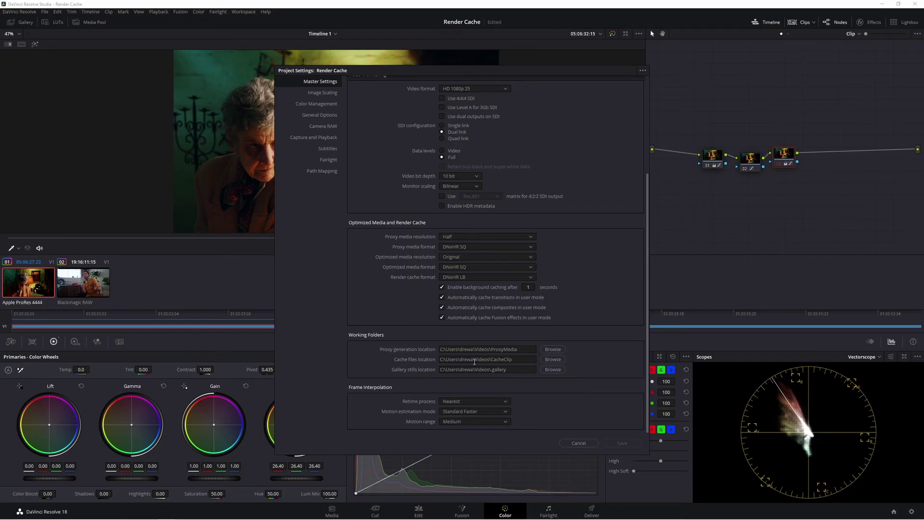
Browse from the cache files location to the Videos folder and inspect the properties of the CacheClip folder
click(552, 359)
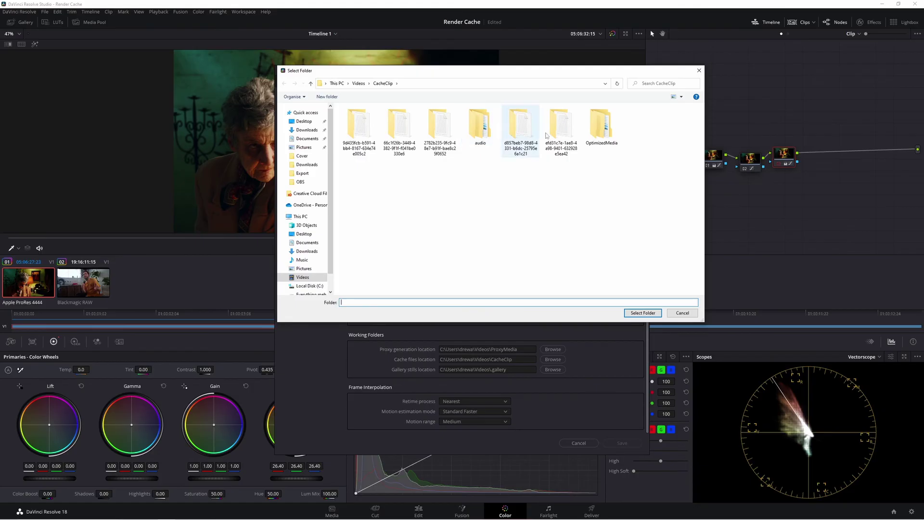
drag(538, 74, 559, 110)
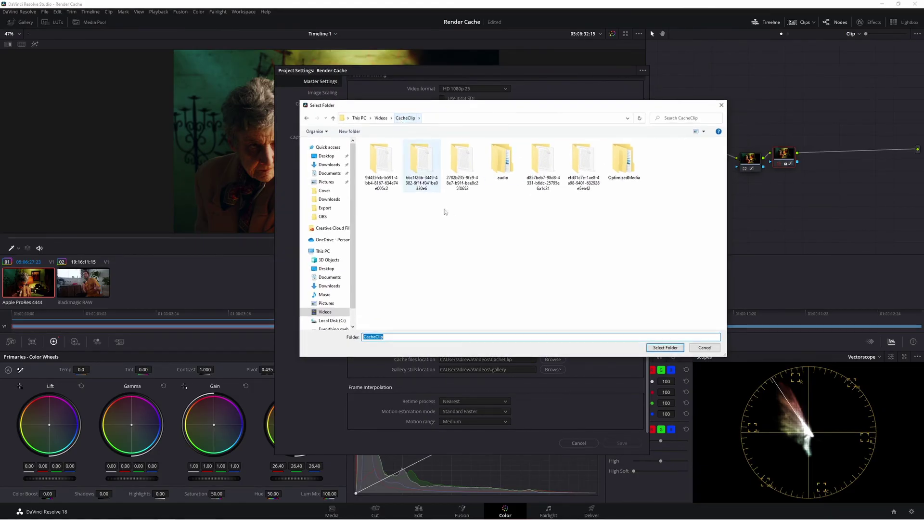
click(405, 118)
click(384, 120)
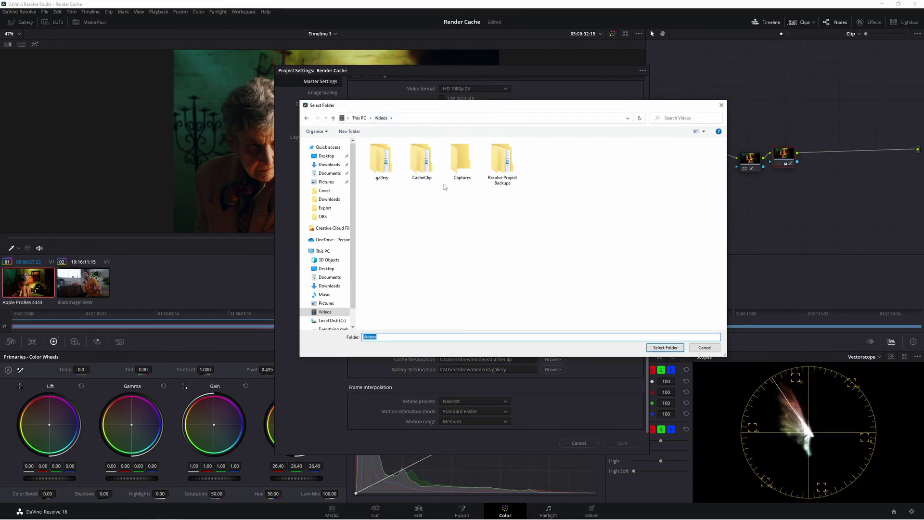
right_click(422, 168)
click(445, 328)
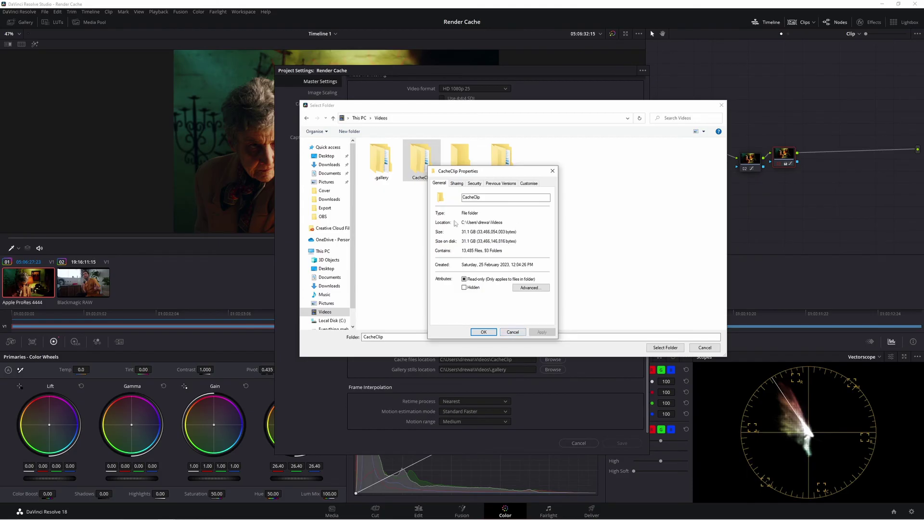
Leave the CacheClip folder and the project settings without changes and delete all of the project's render cache
click(511, 332)
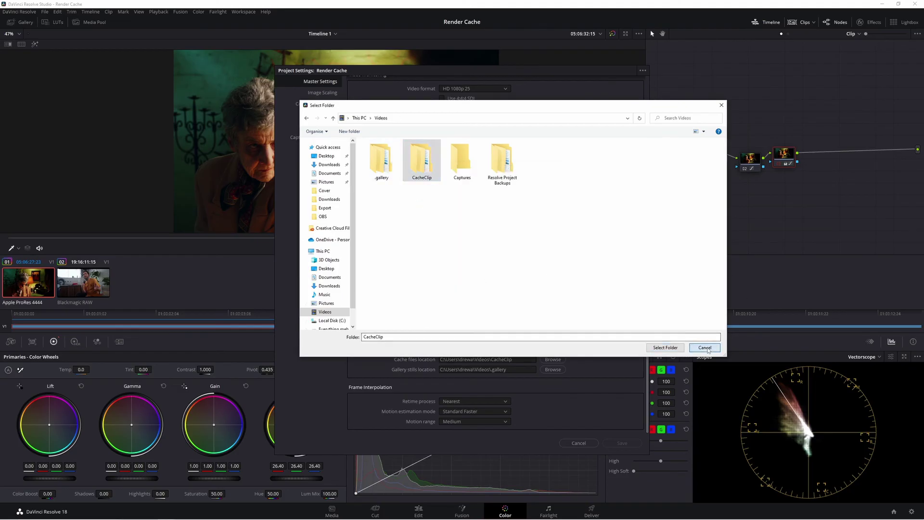
click(705, 348)
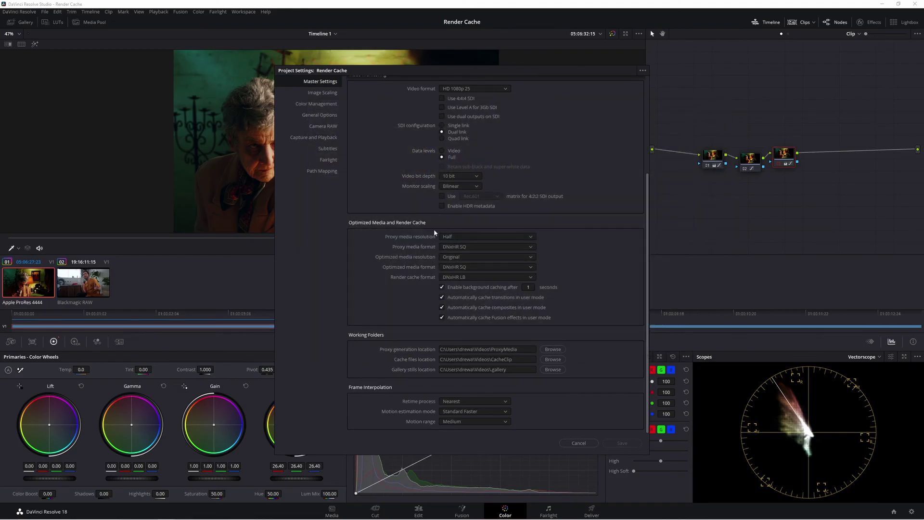
click(578, 442)
click(158, 12)
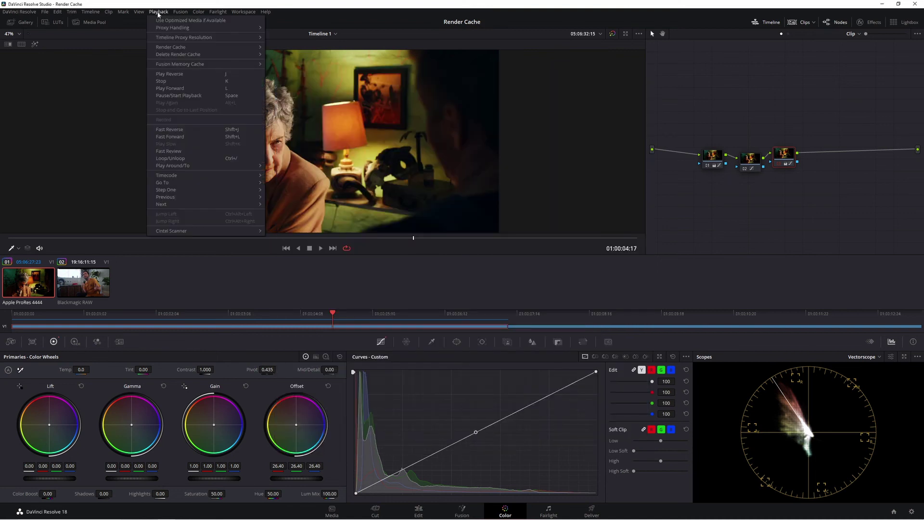
mouse_move(180, 56)
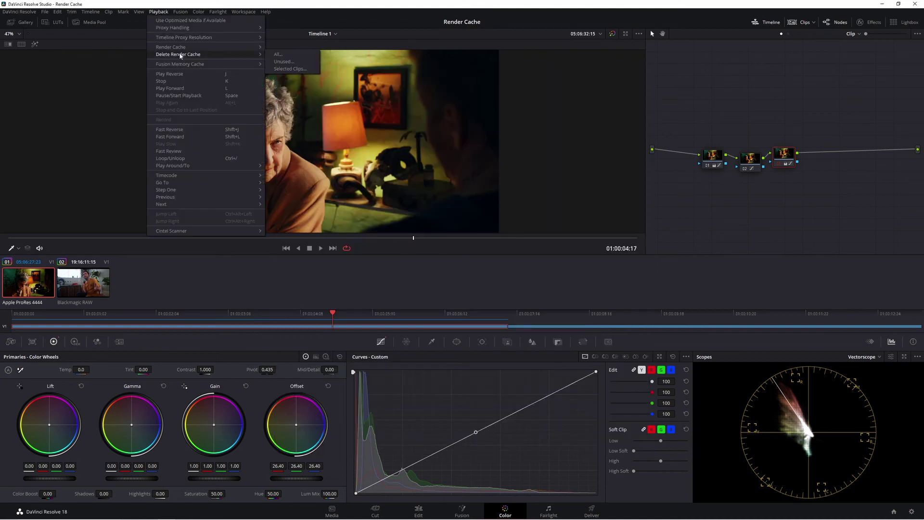
click(288, 55)
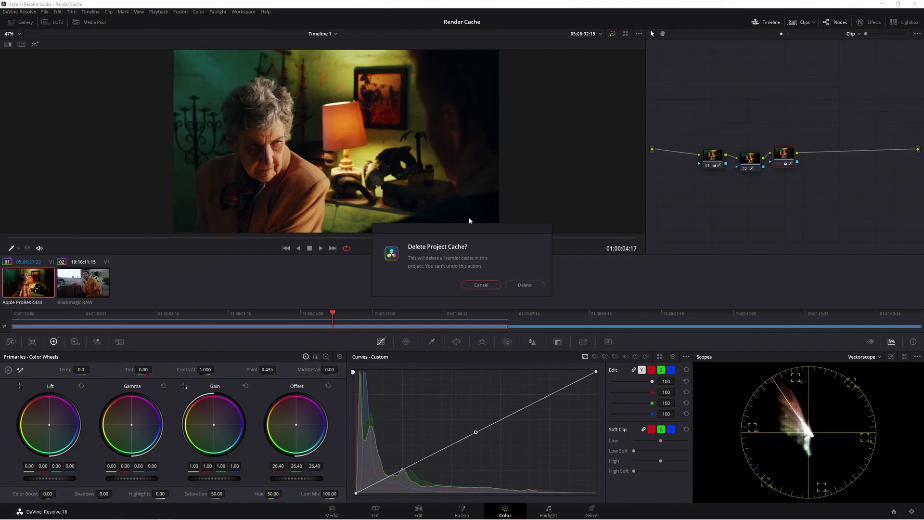
click(517, 285)
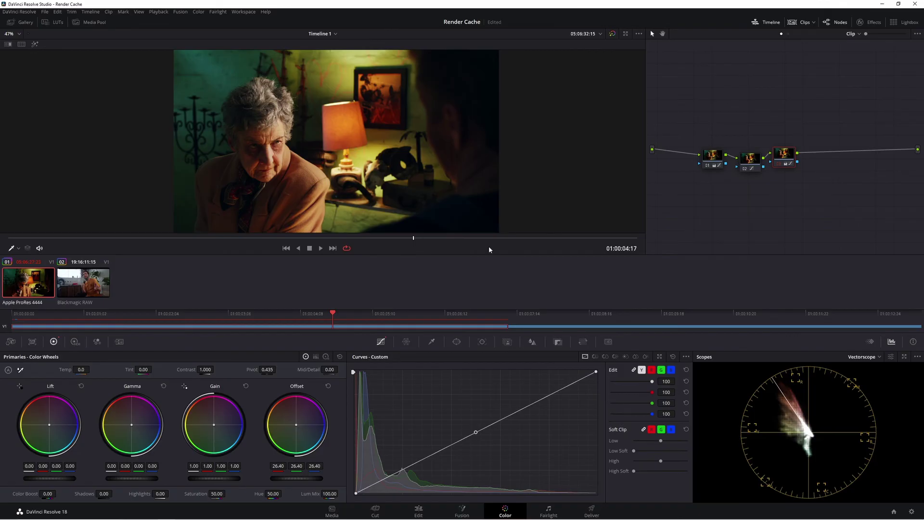
View the Deliver page, return to the Color page and review the Delete Render Cache options
click(591, 510)
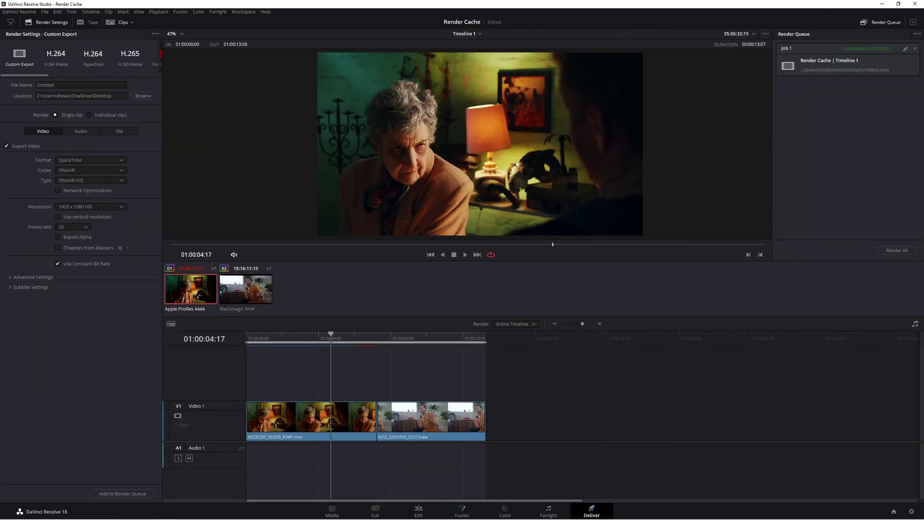
key(shift+6)
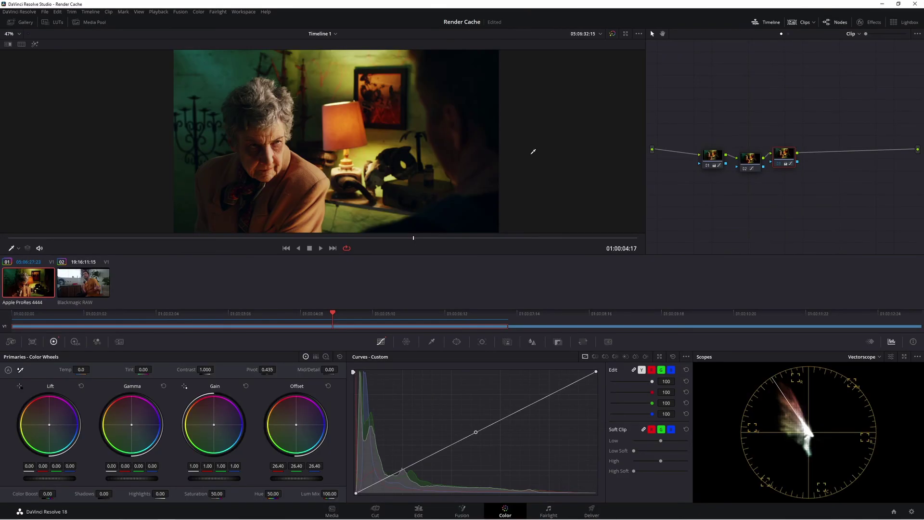
click(158, 12)
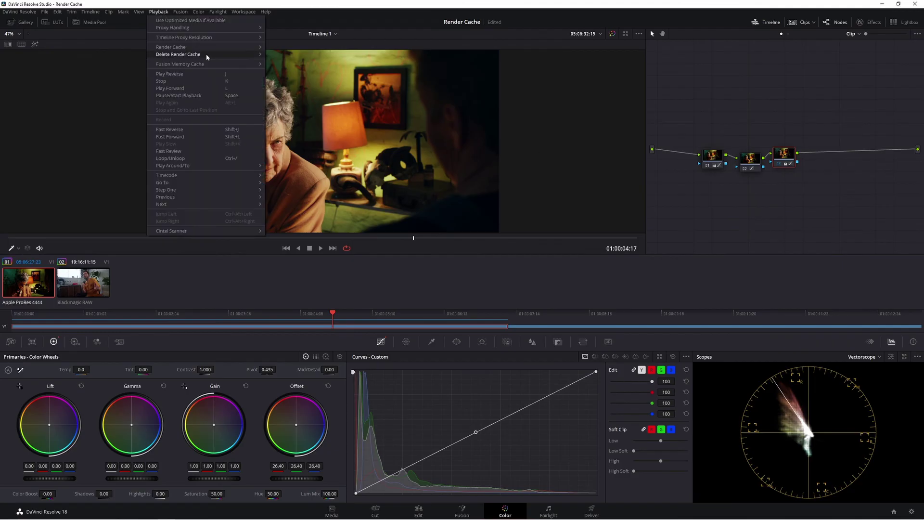
mouse_move(210, 54)
click(305, 54)
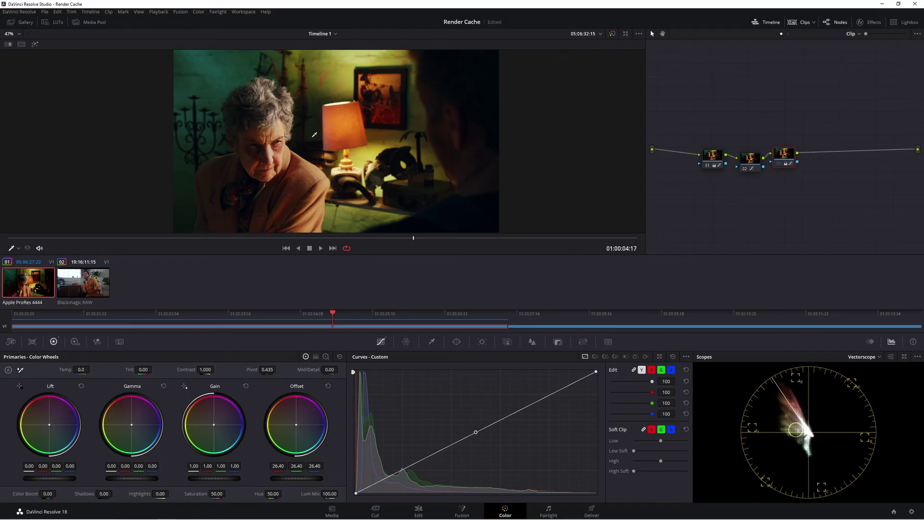
Reopen the project's Master Settings and inspect the contents of the cache files location
click(911, 511)
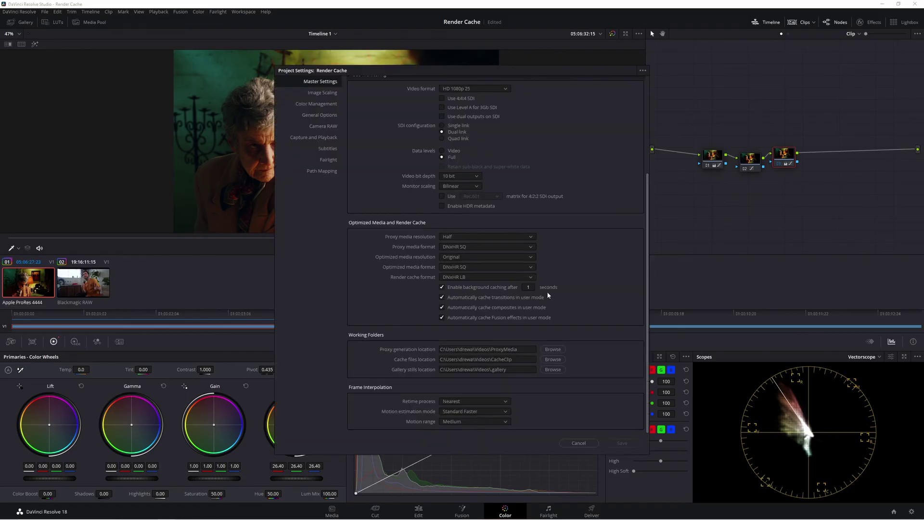
click(548, 361)
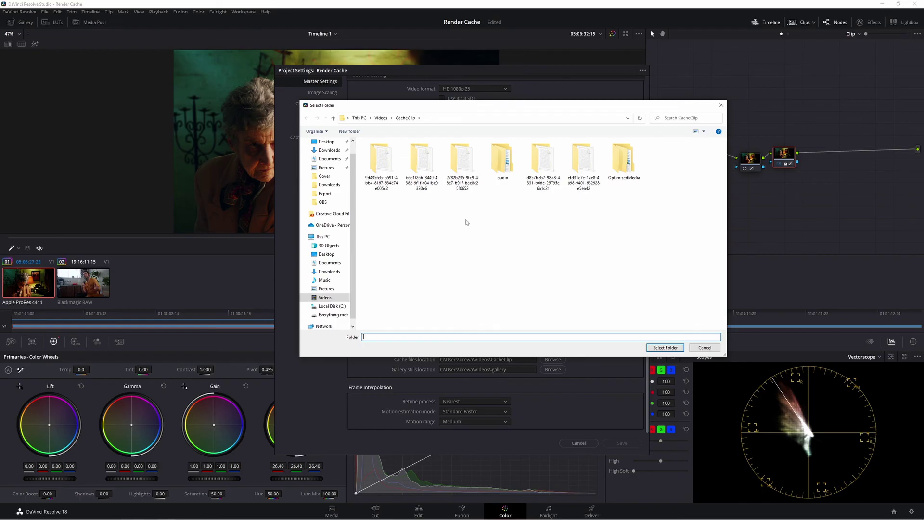
key(Return)
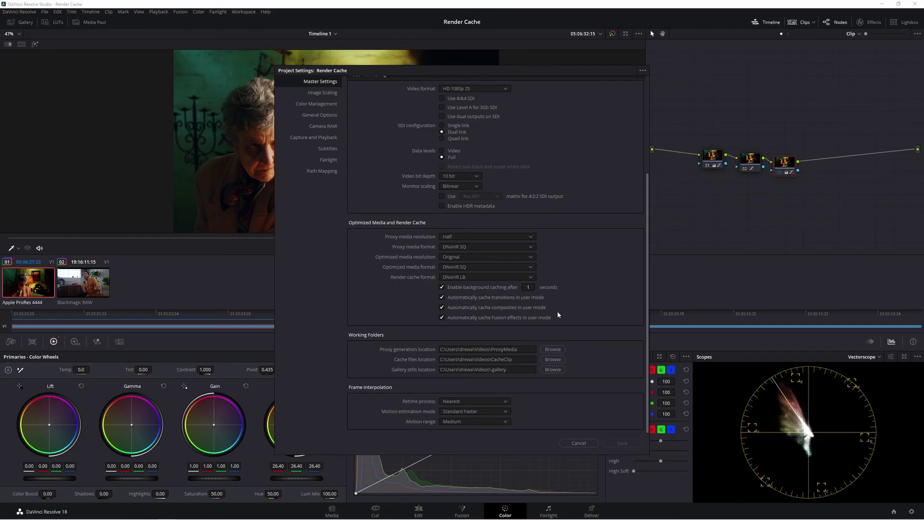
Review the available timeline resolutions and the Capture and Playback deck settings, then close the project settings without saving
scroll(433, 216, up, 5)
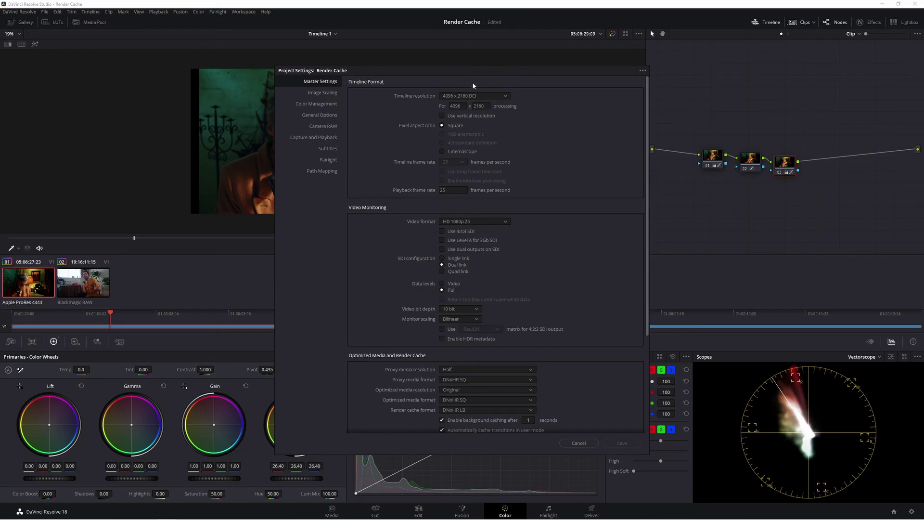
click(492, 96)
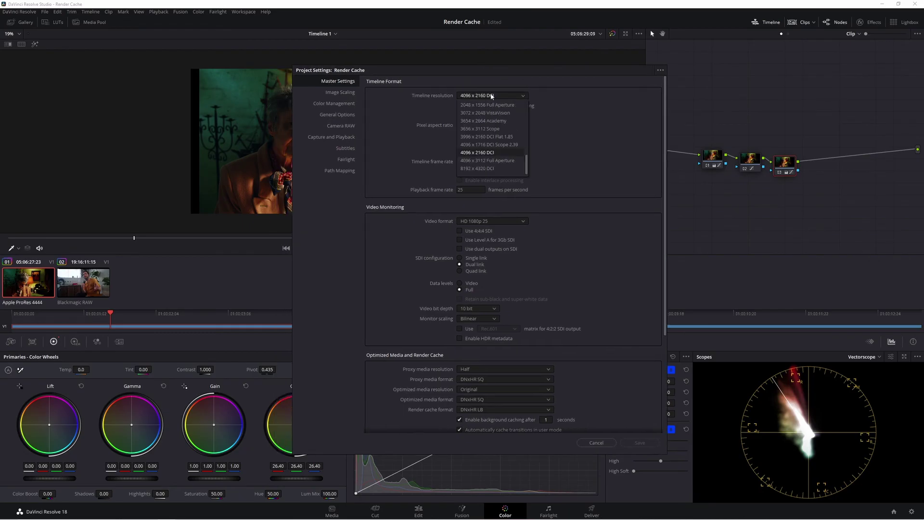
scroll(498, 140, up, 5)
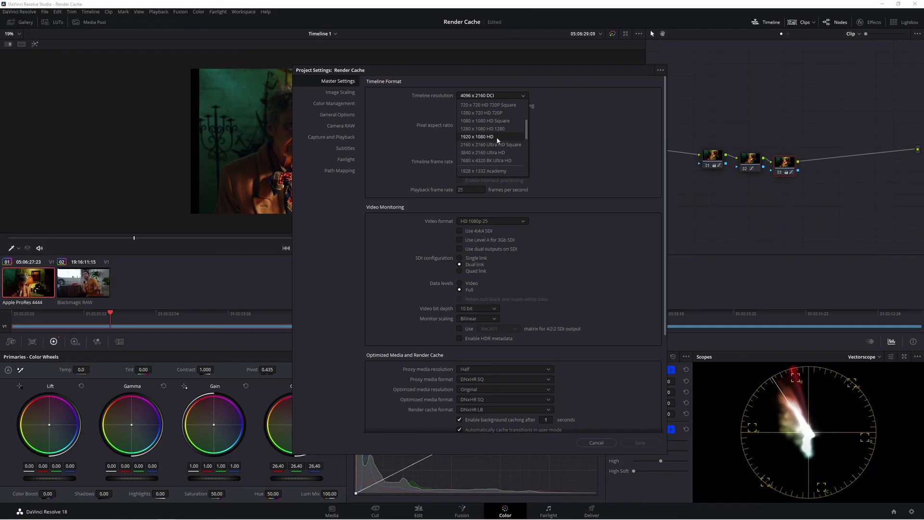
click(574, 262)
click(339, 138)
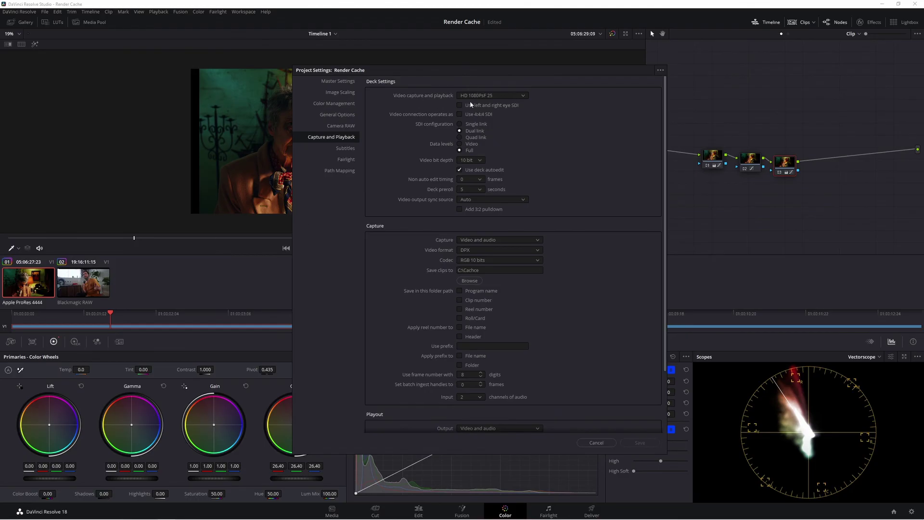
click(585, 443)
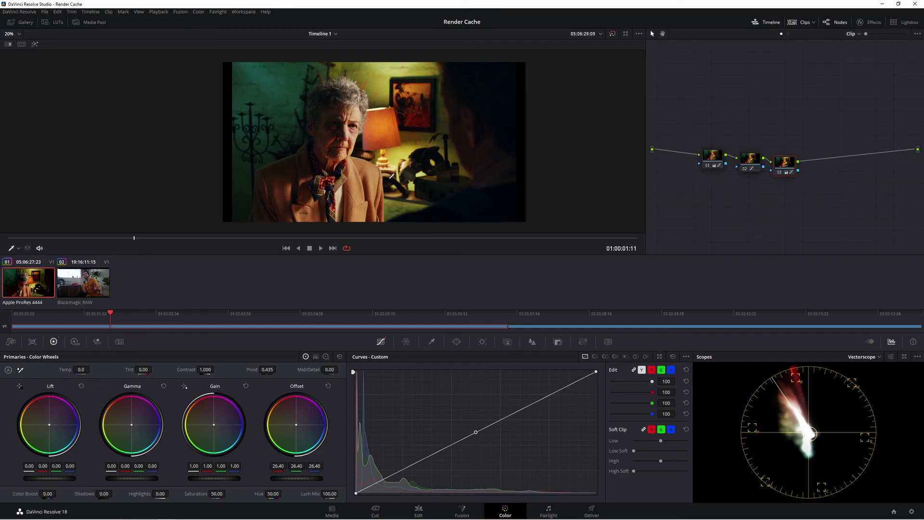